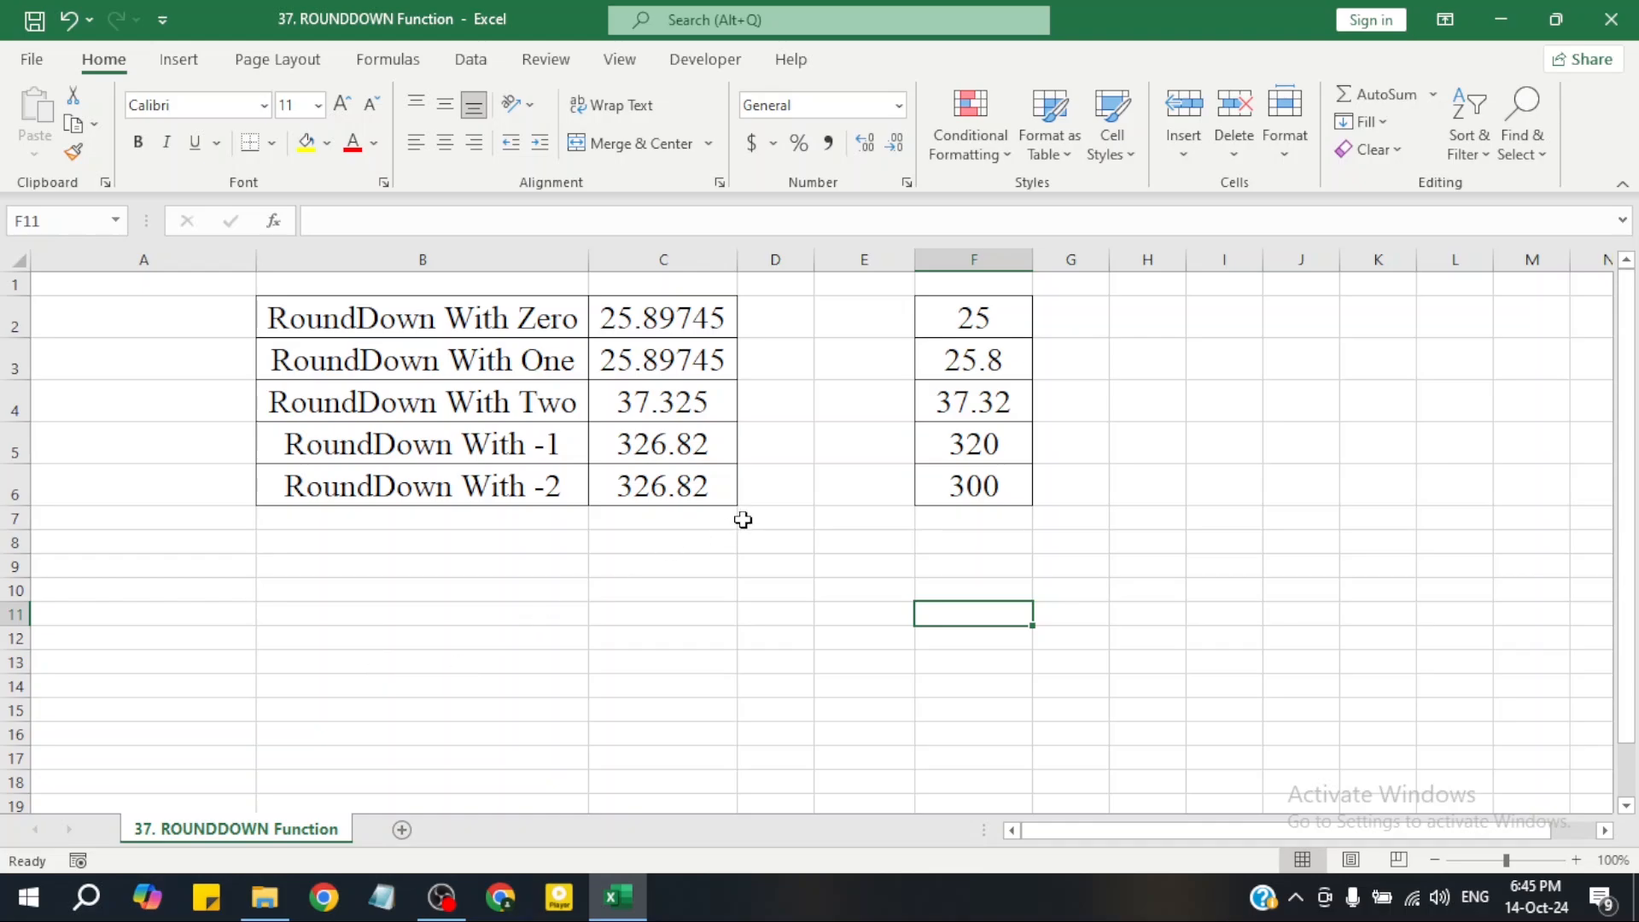
# Step: Examine the source numbers in column C and the existing ROUNDDOWN results in F2:F6
pyautogui.click(641, 325)
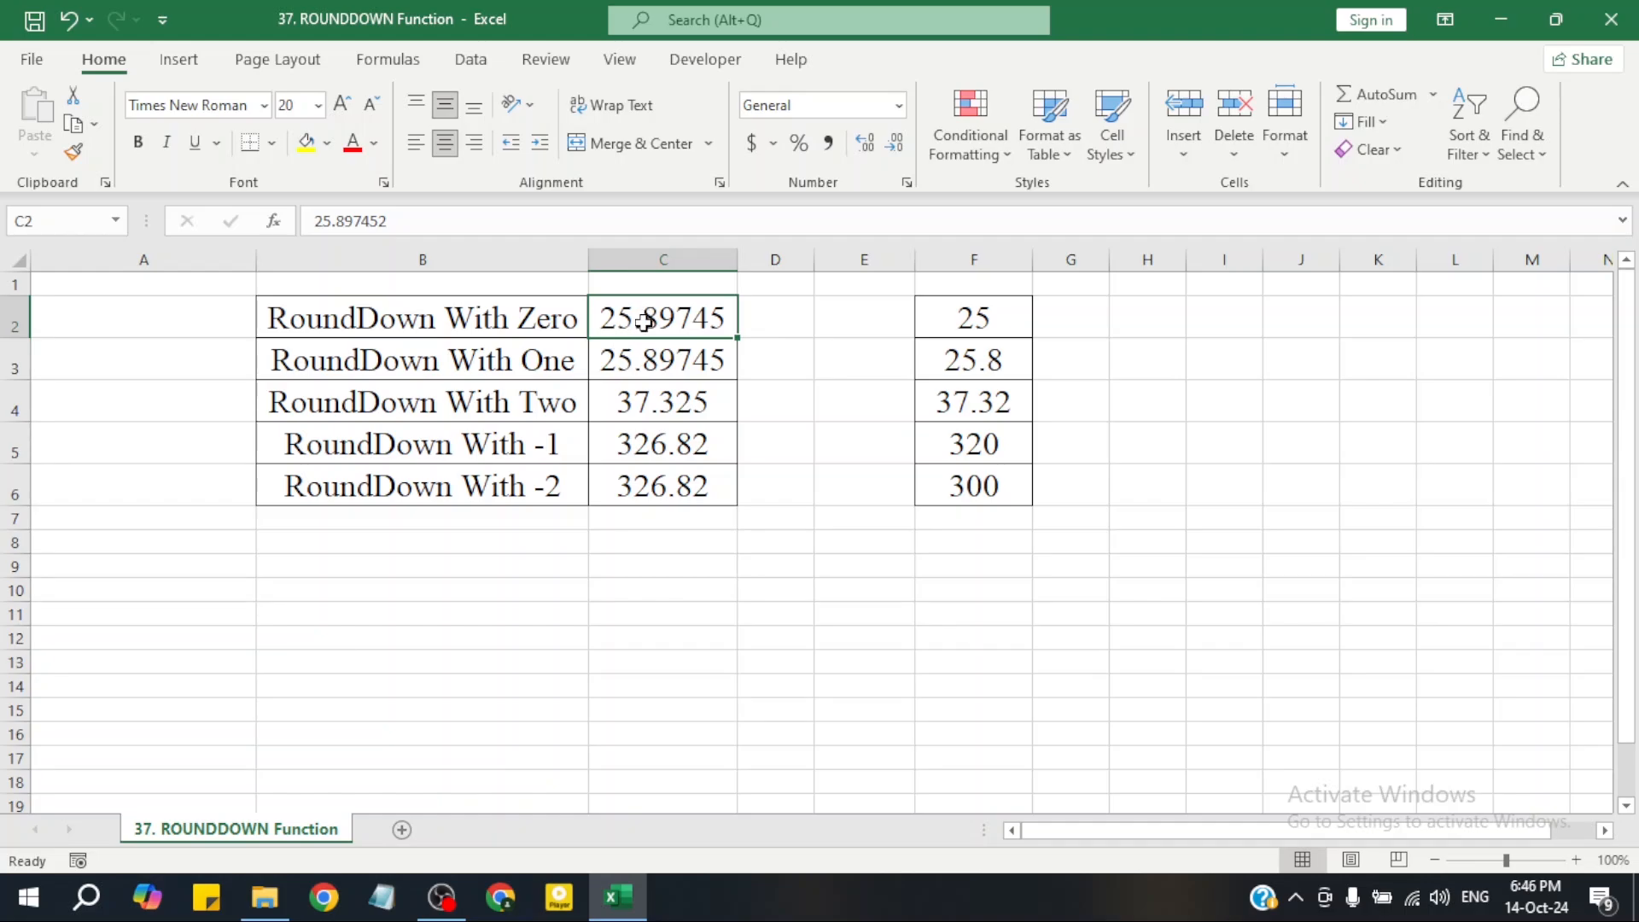
pyautogui.click(665, 391)
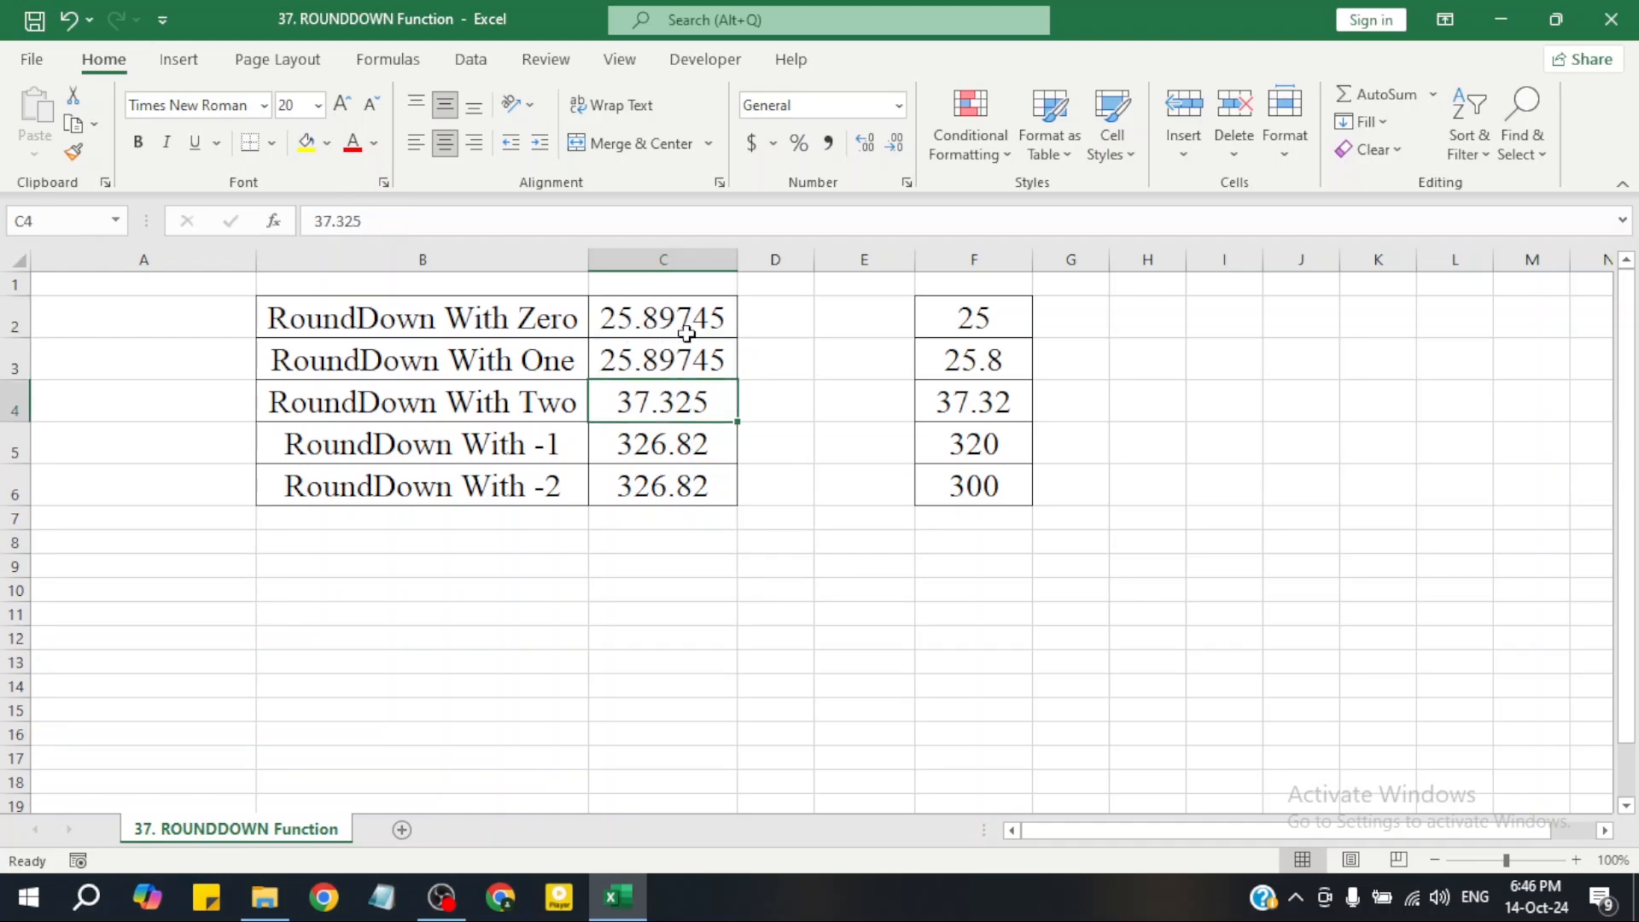
pyautogui.click(993, 316)
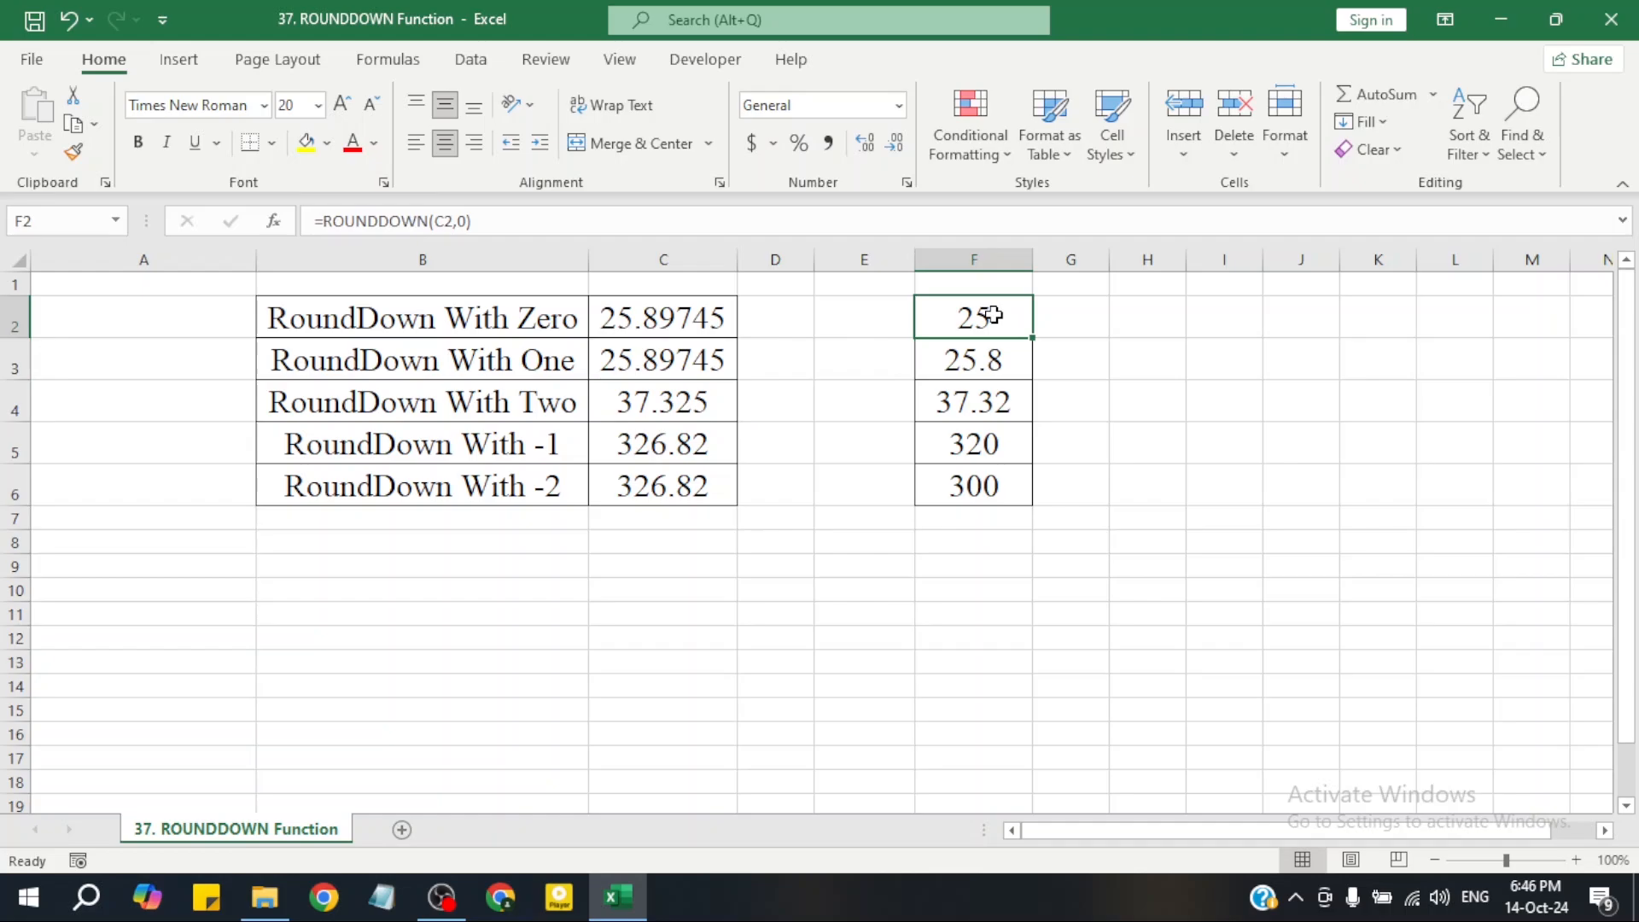
pyautogui.click(670, 322)
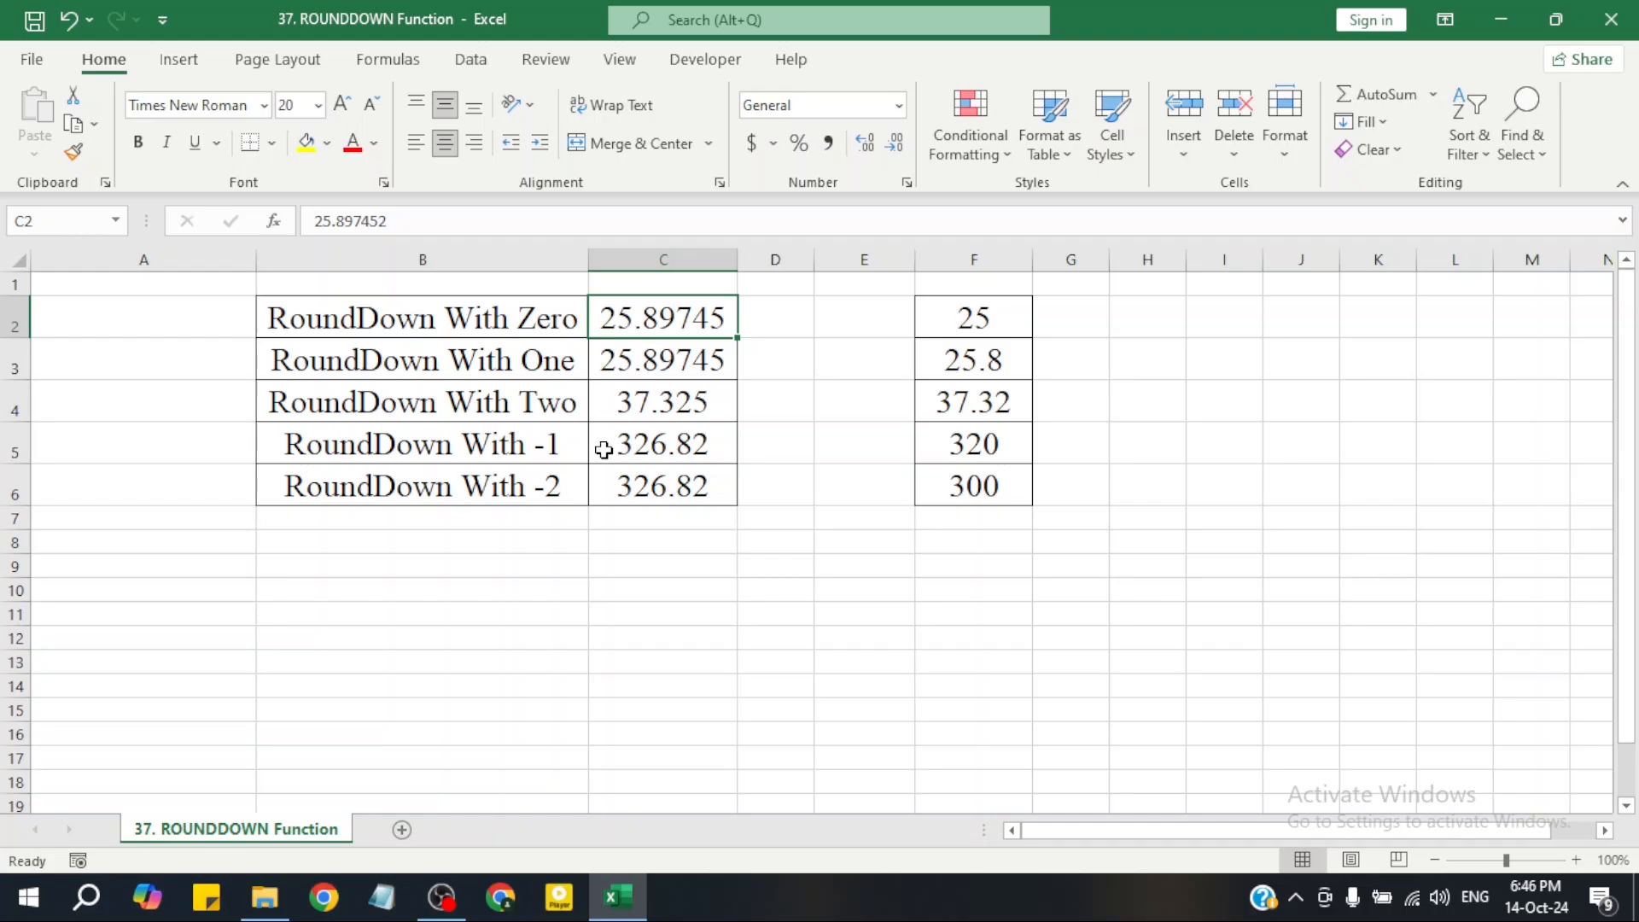
pyautogui.click(640, 443)
pyautogui.click(649, 496)
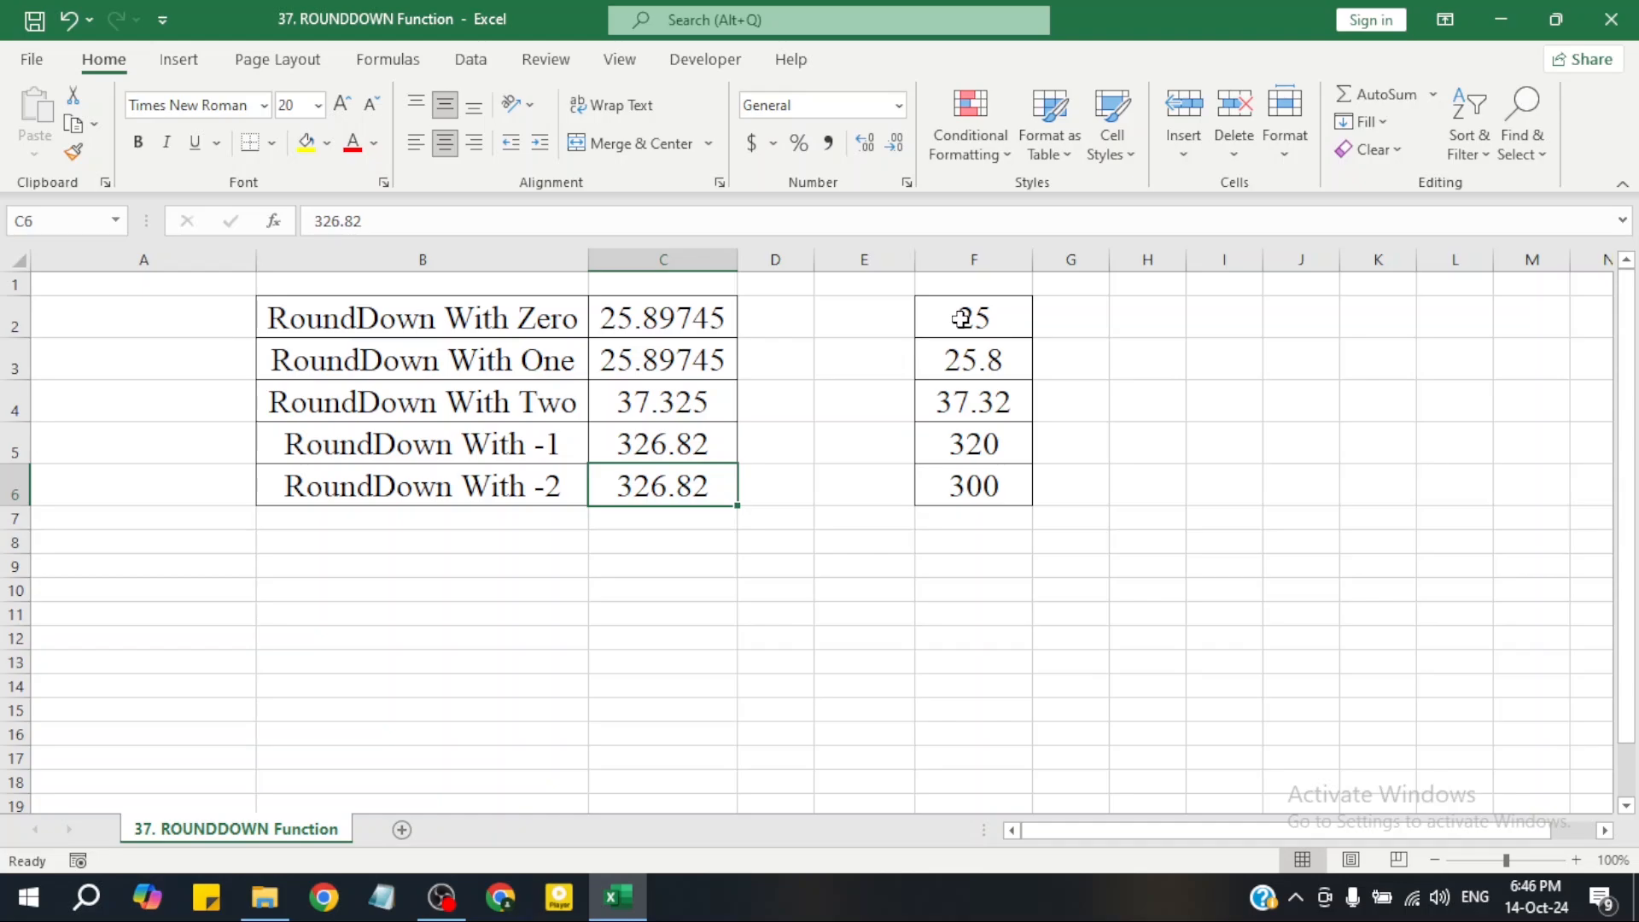
pyautogui.moveTo(962, 317); pyautogui.dragTo(960, 487)
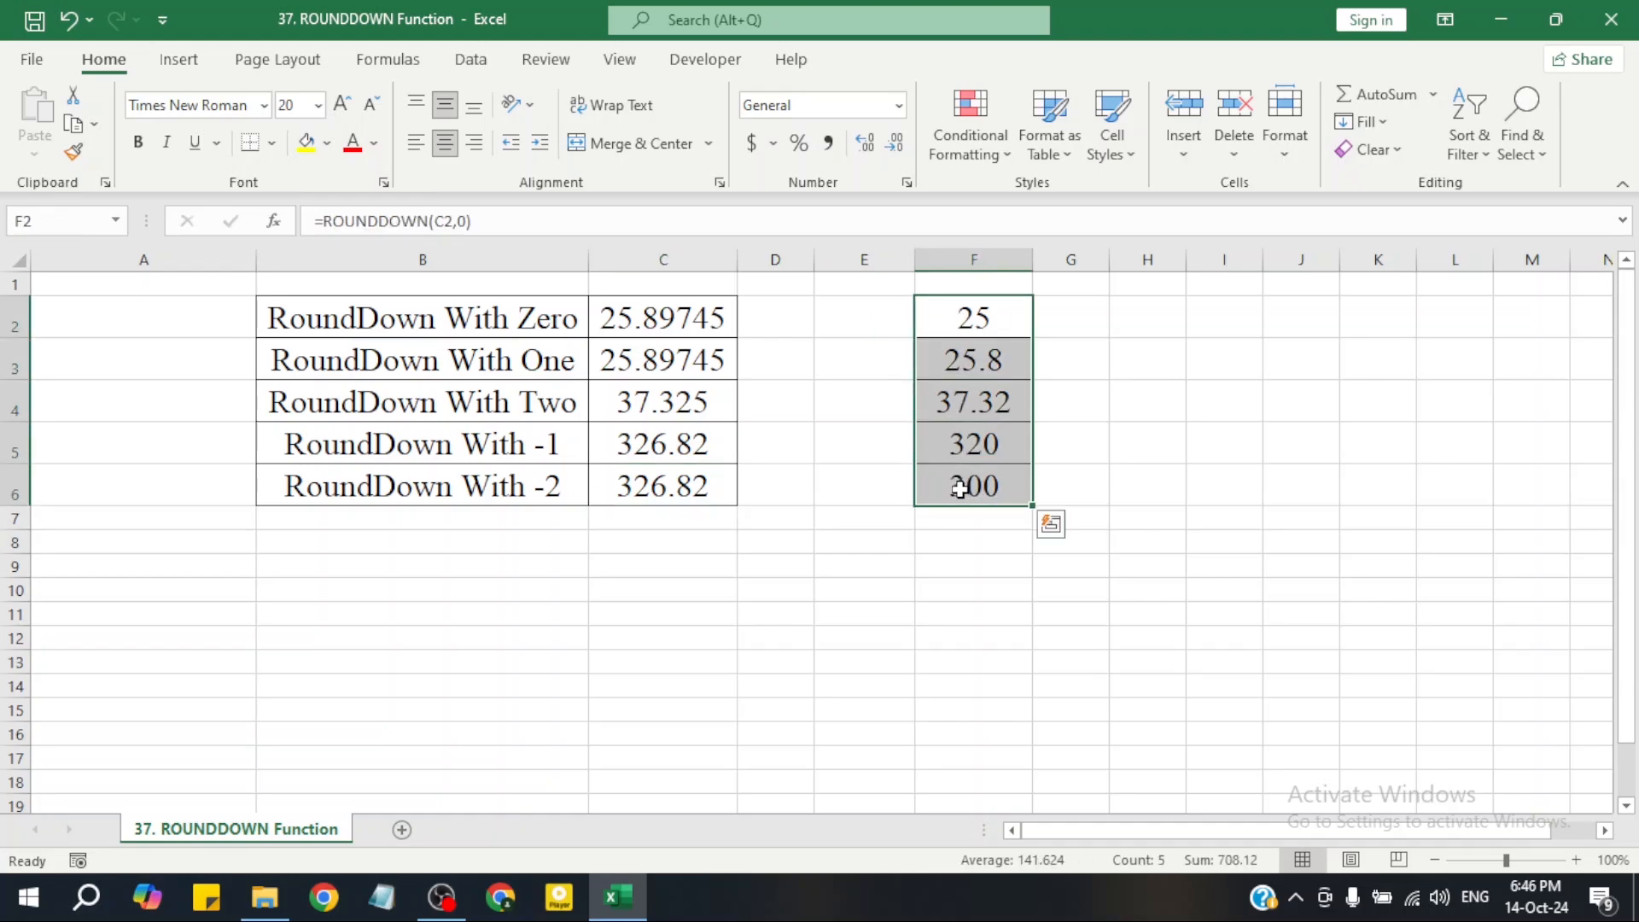
pyautogui.click(1117, 447)
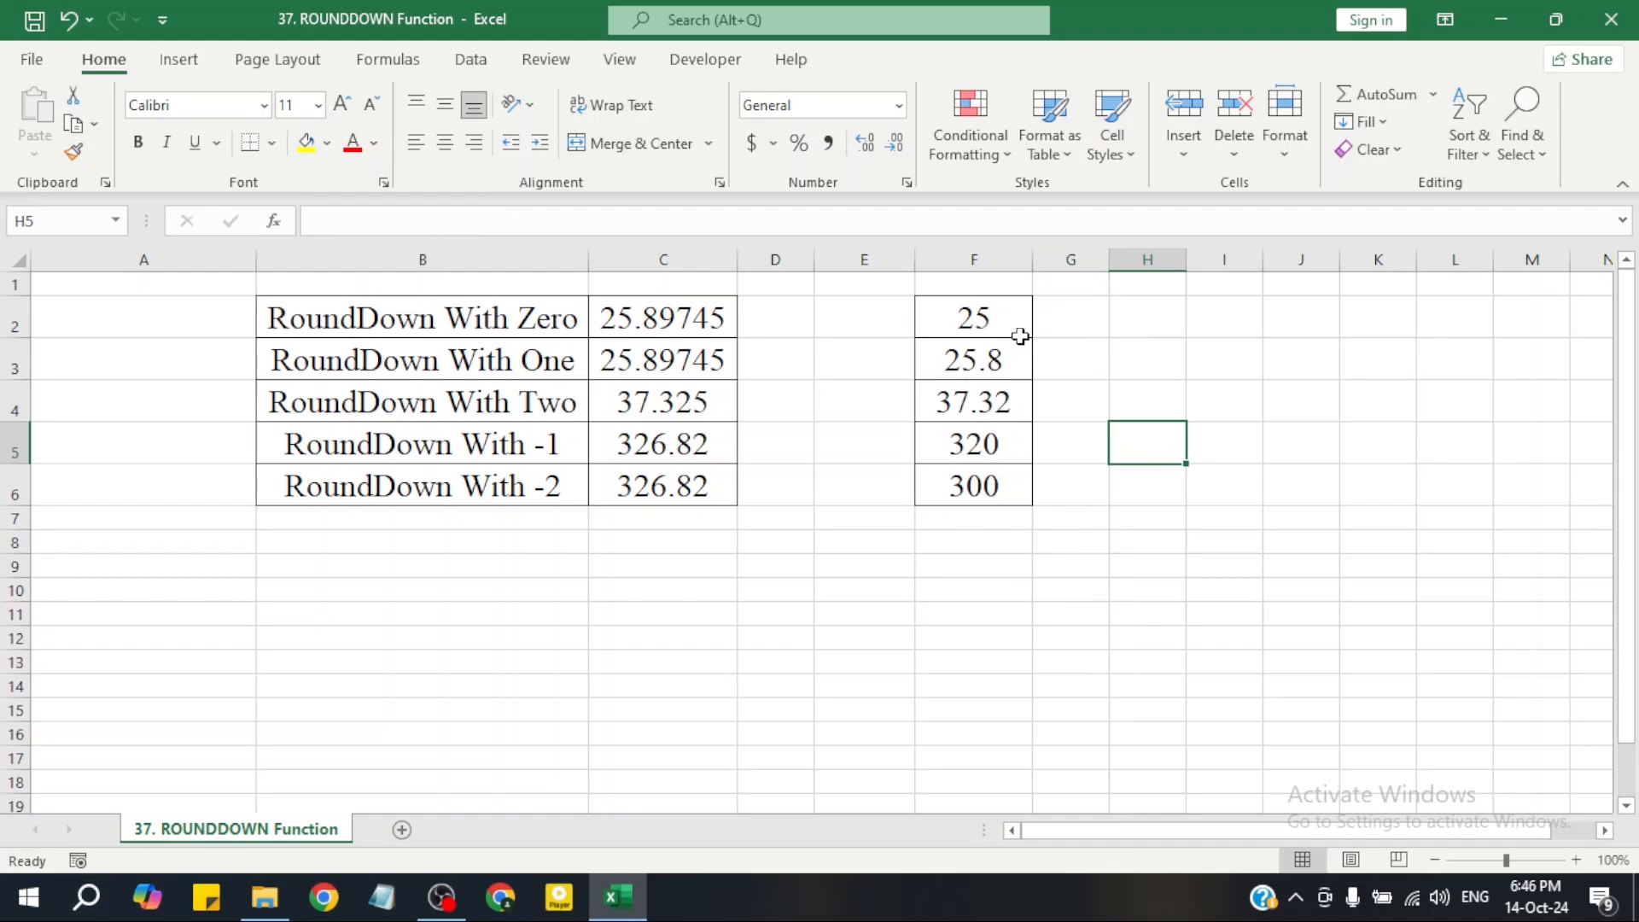
# Step: Clear the existing ROUNDDOWN results from cells F2:F6
pyautogui.moveTo(996, 333); pyautogui.dragTo(1006, 492)
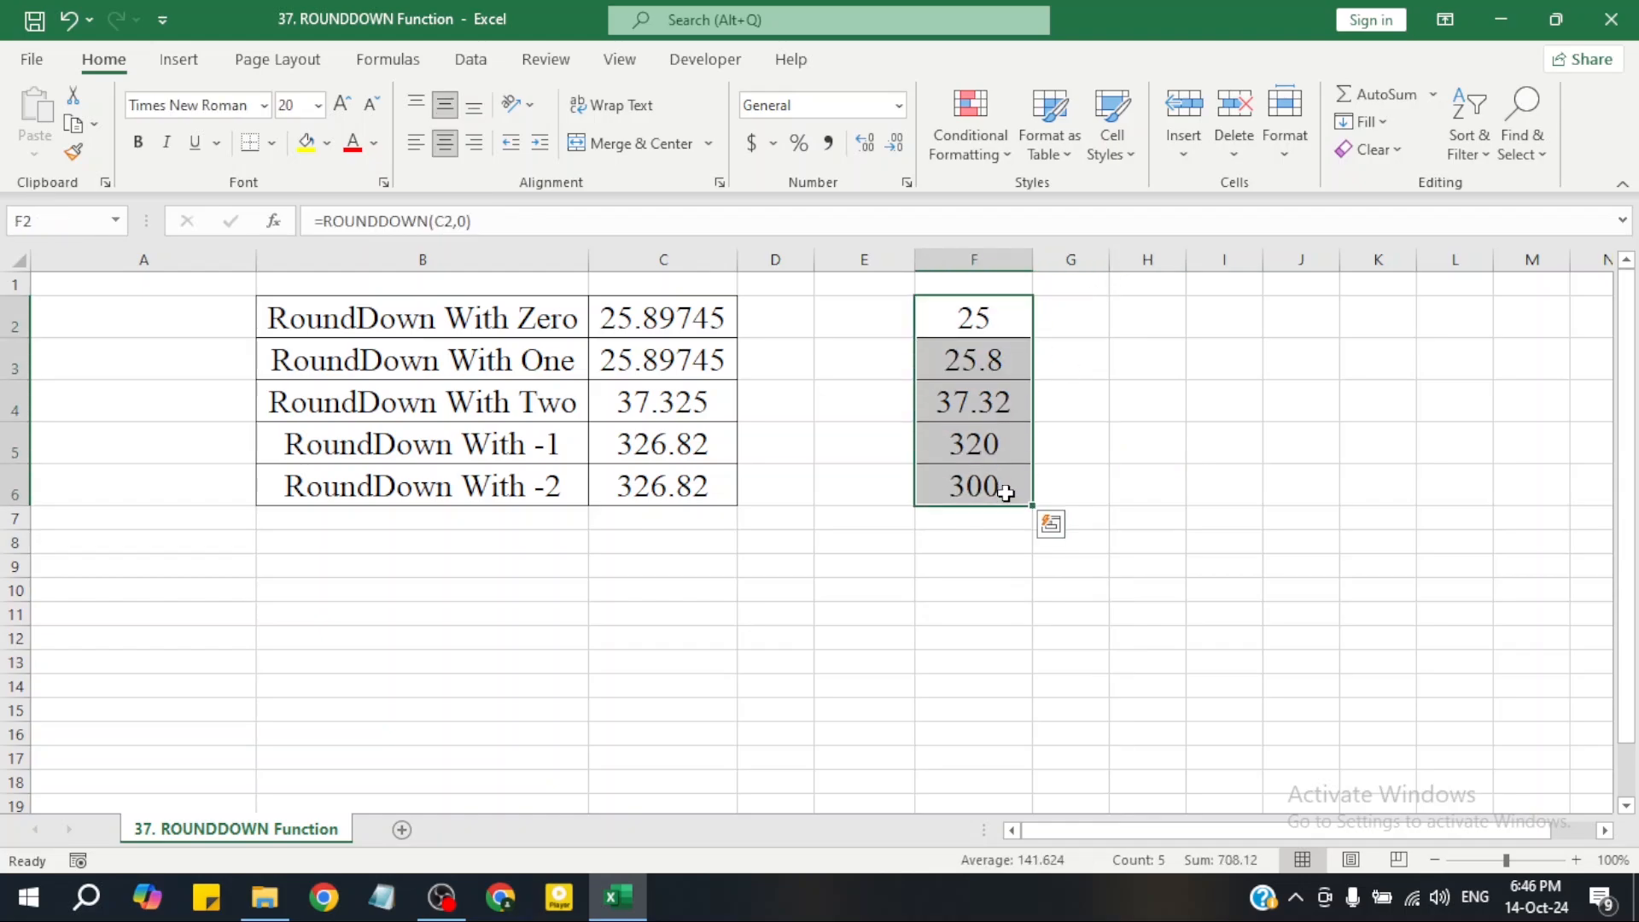
pyautogui.press('Delete')
pyautogui.click(1076, 406)
# Step: Enter =ROUNDDOWN(C2,0) in cell F2 to round the first number down to zero decimals, and check the result cell
pyautogui.click(962, 316)
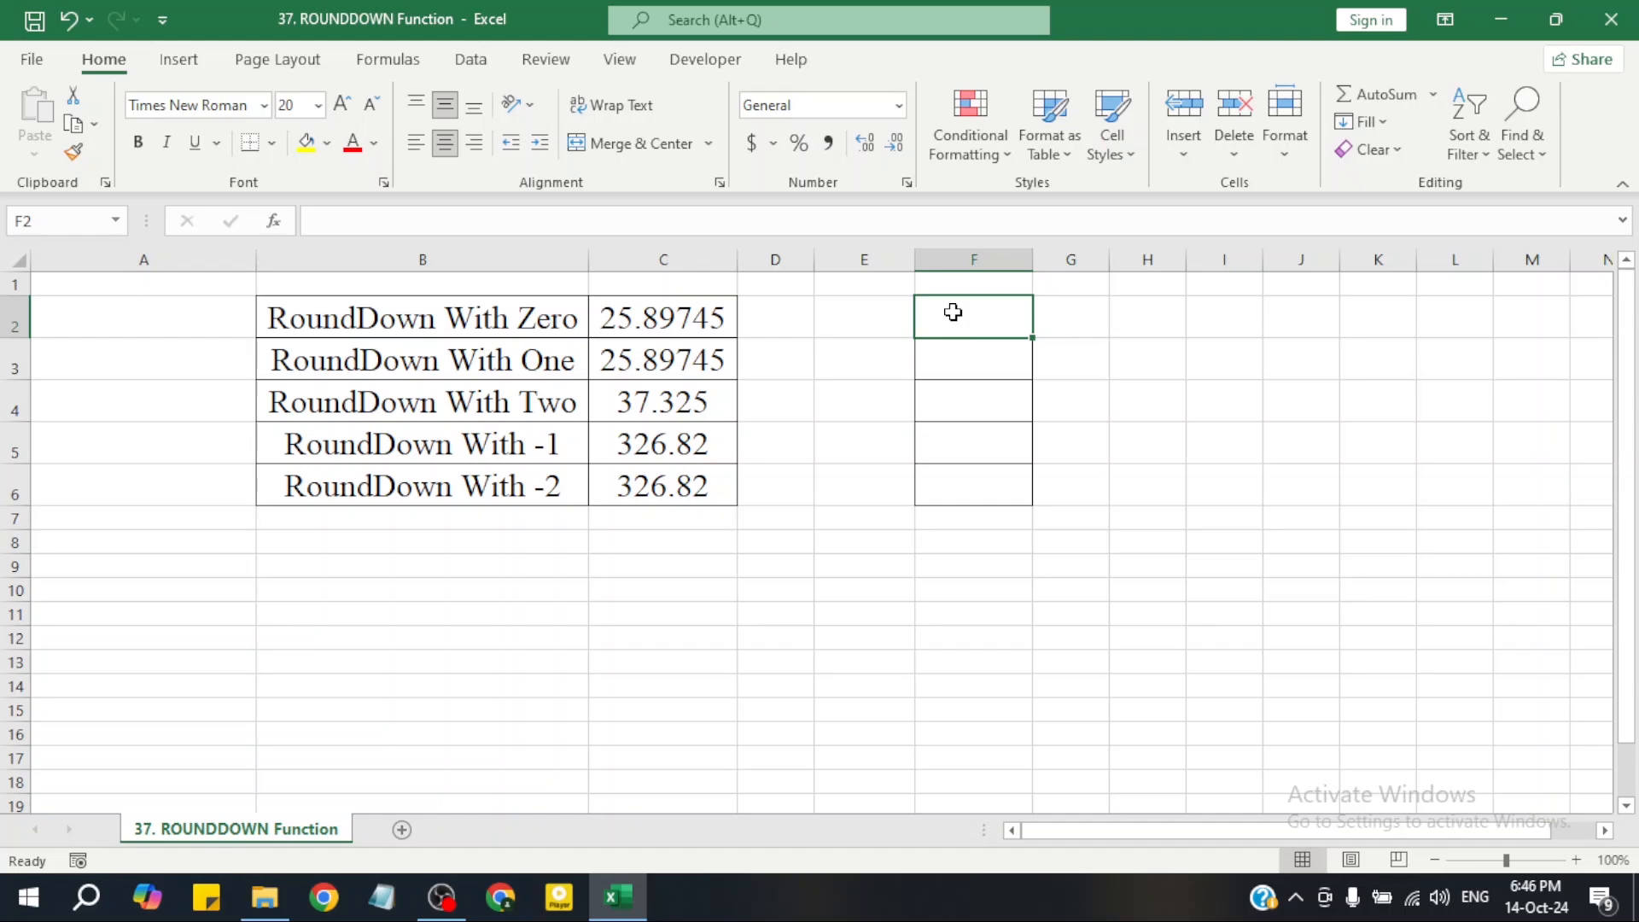
pyautogui.write('=')
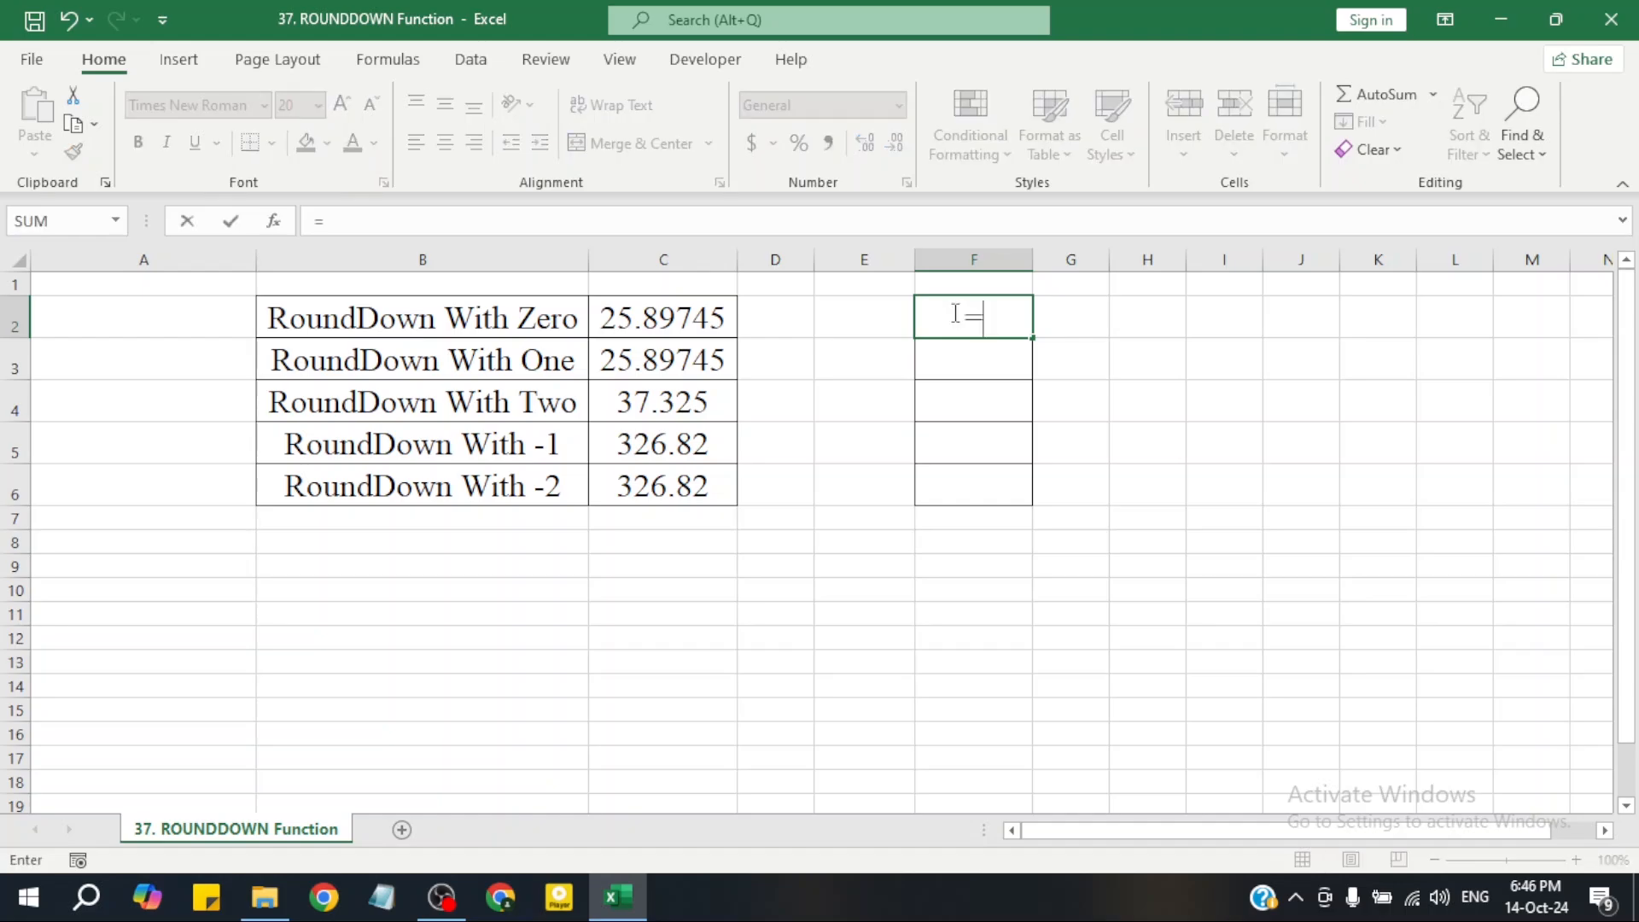
pyautogui.write('ROUN')
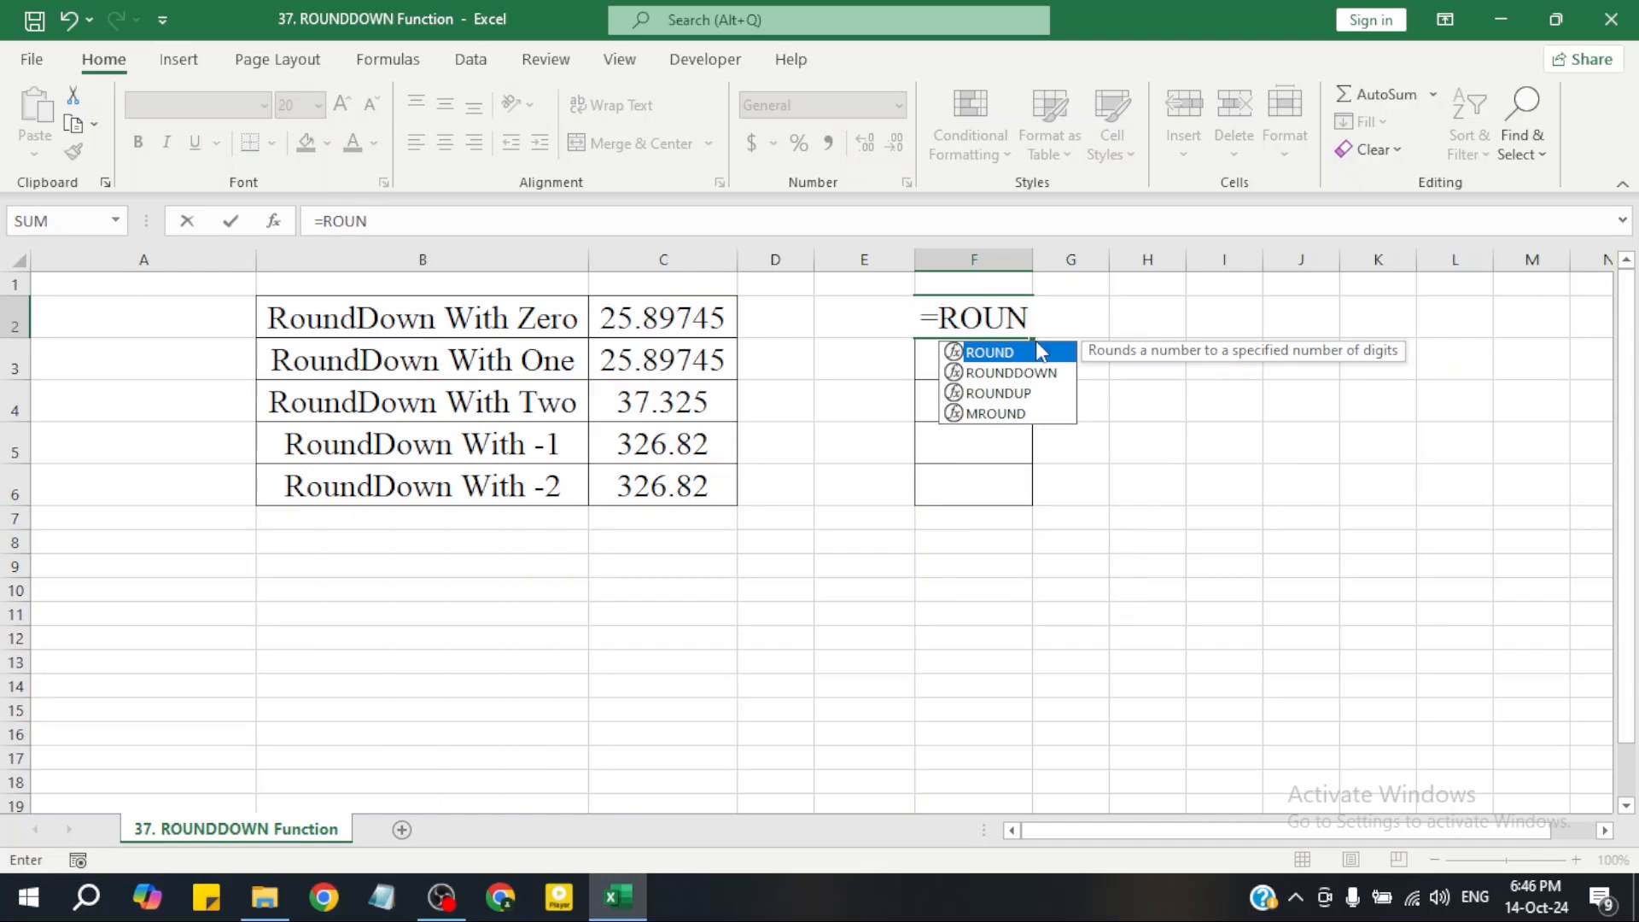
pyautogui.click(1010, 378)
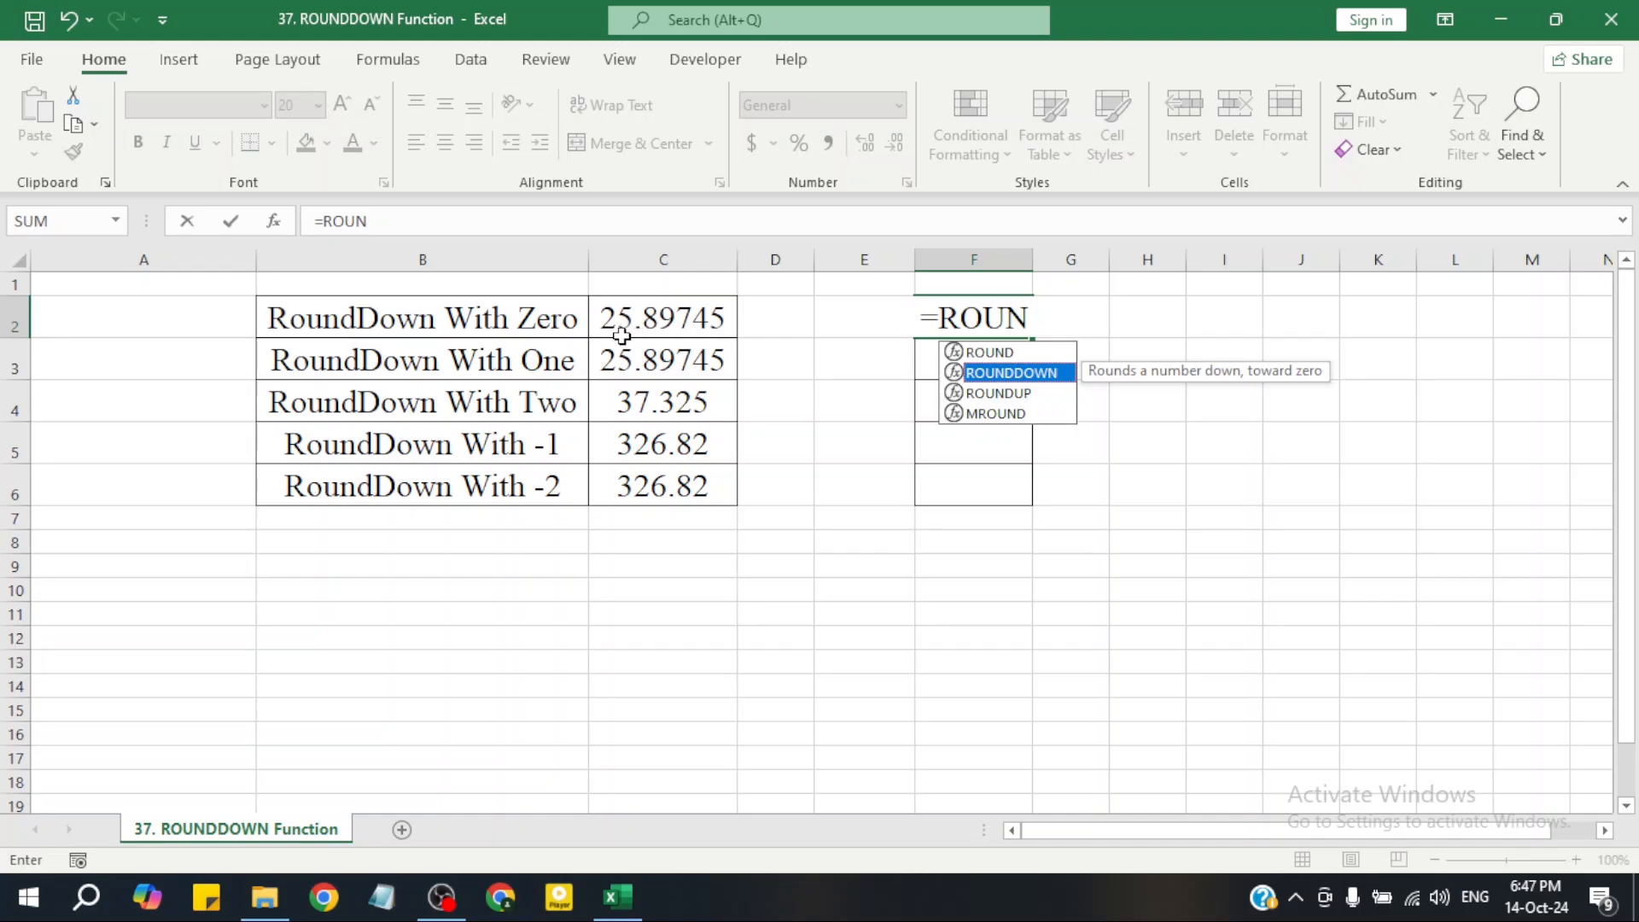
pyautogui.doubleClick(996, 376)
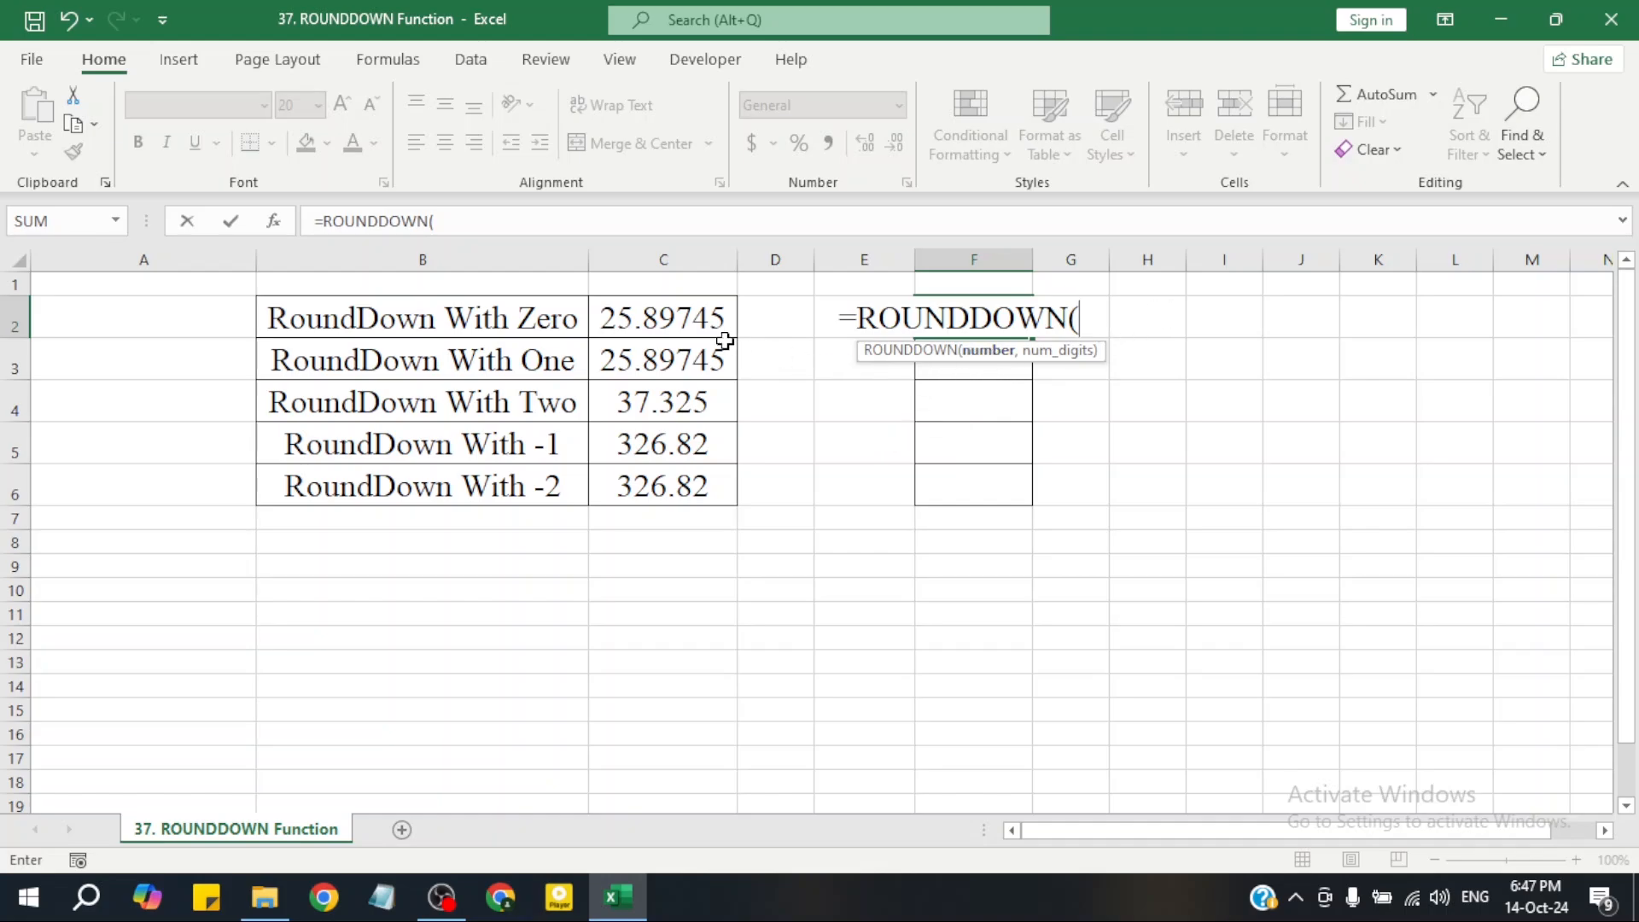
pyautogui.click(666, 319)
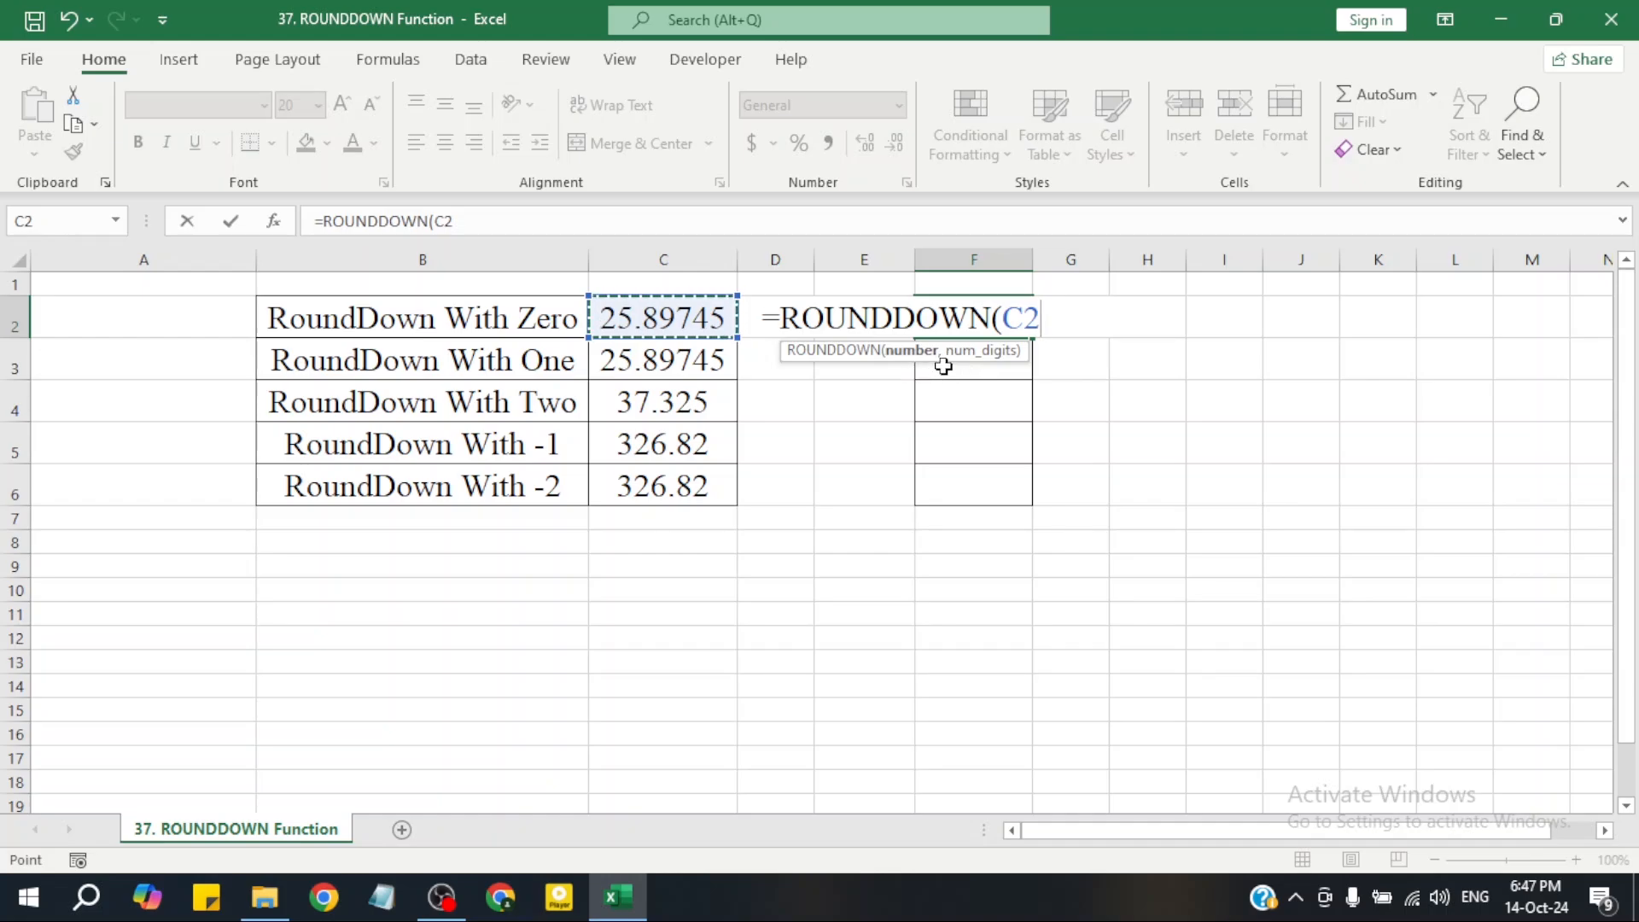
pyautogui.write(',')
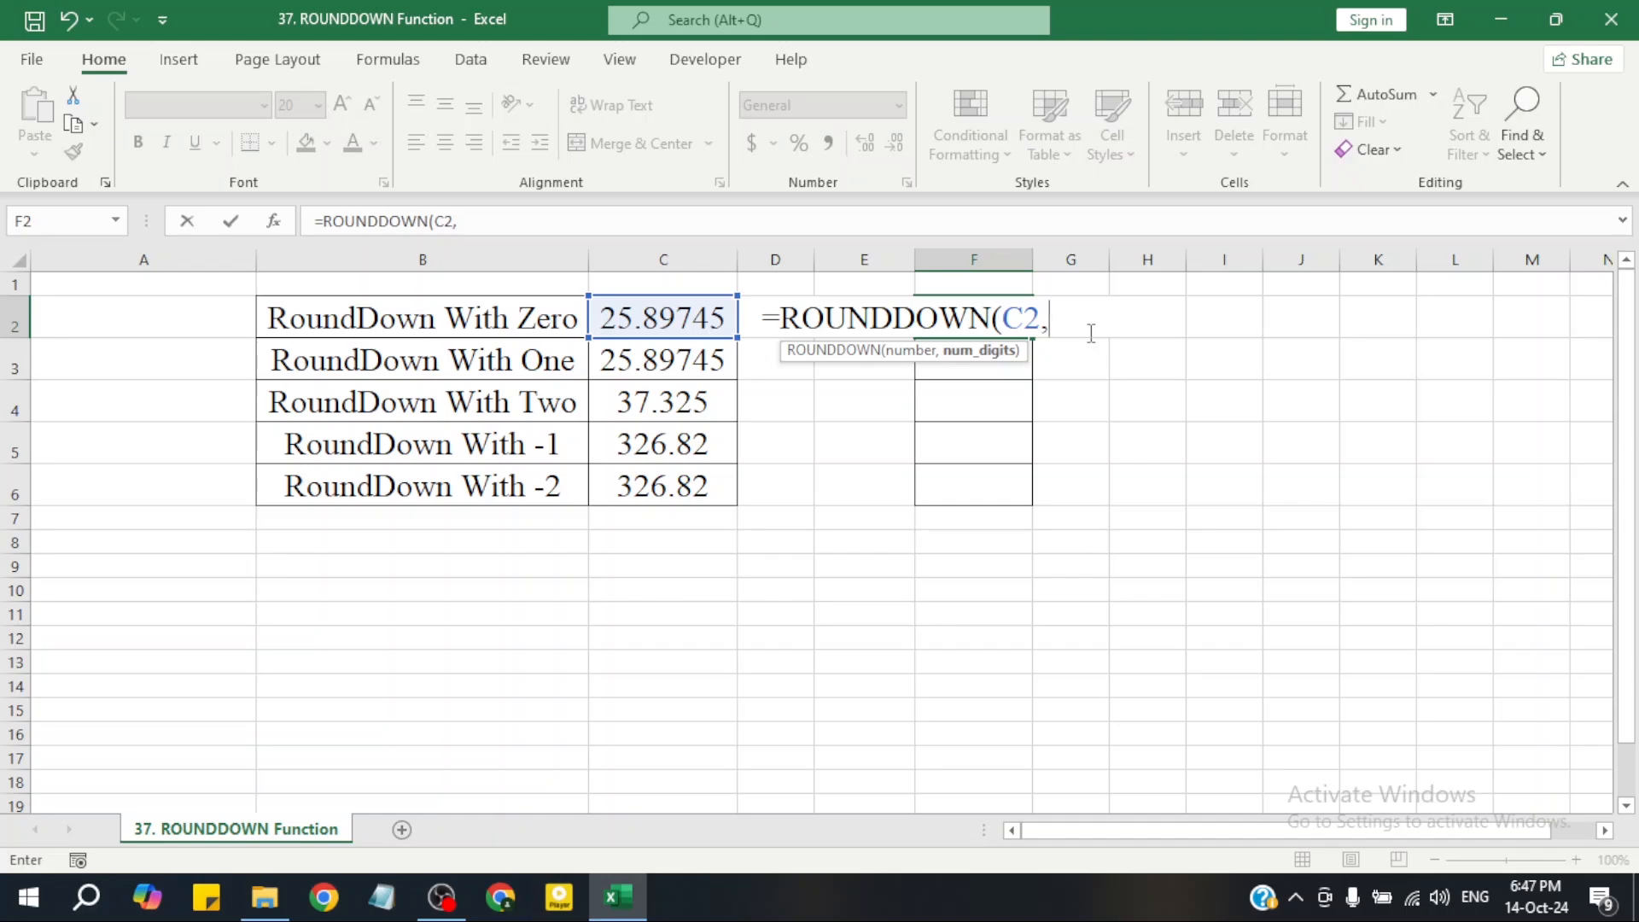
pyautogui.write('0)')
pyautogui.press('Return')
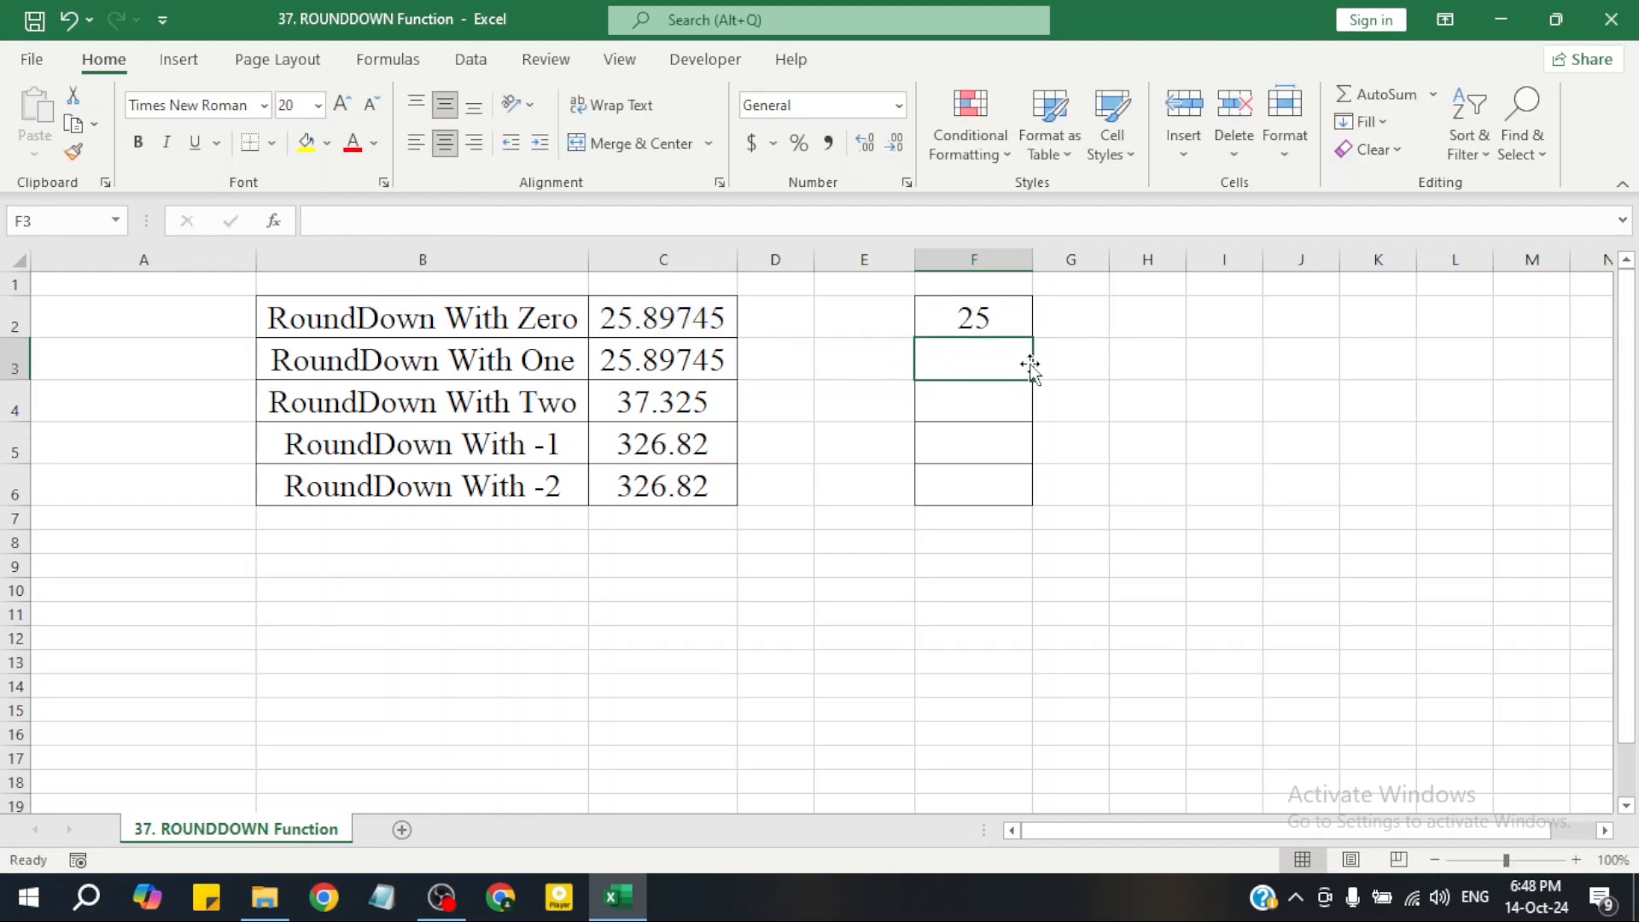
pyautogui.click(1015, 314)
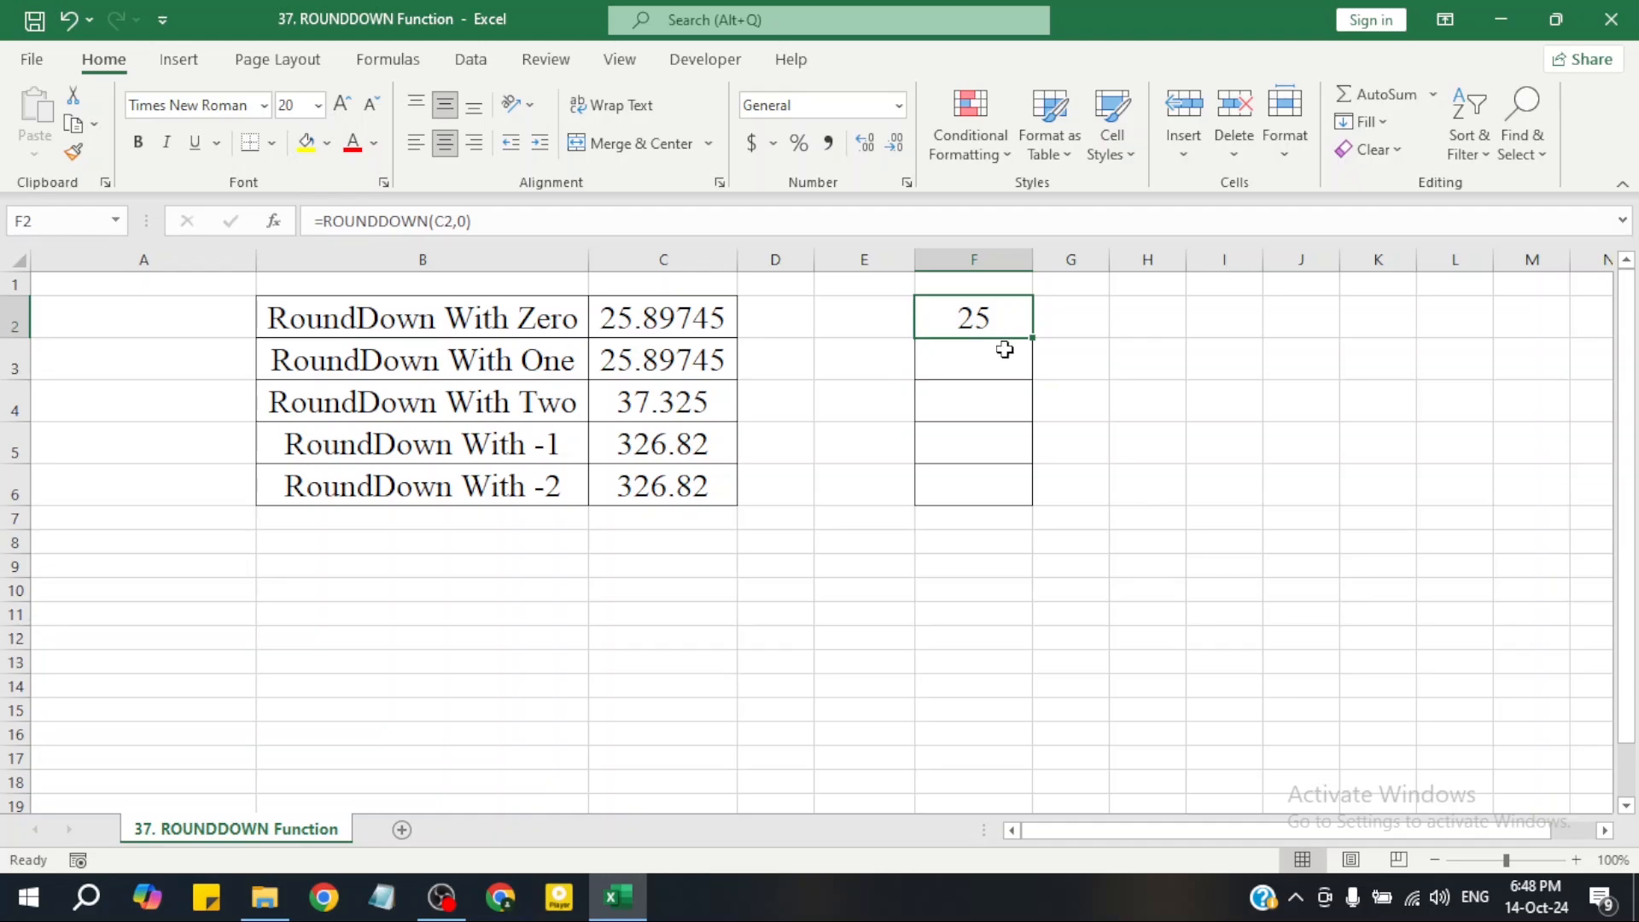
pyautogui.click(1005, 350)
pyautogui.click(1002, 319)
# Step: Enter =ROUNDDOWN(C3,1) in cell F3 to round the number down to one decimal place, and check the result cell
pyautogui.click(955, 359)
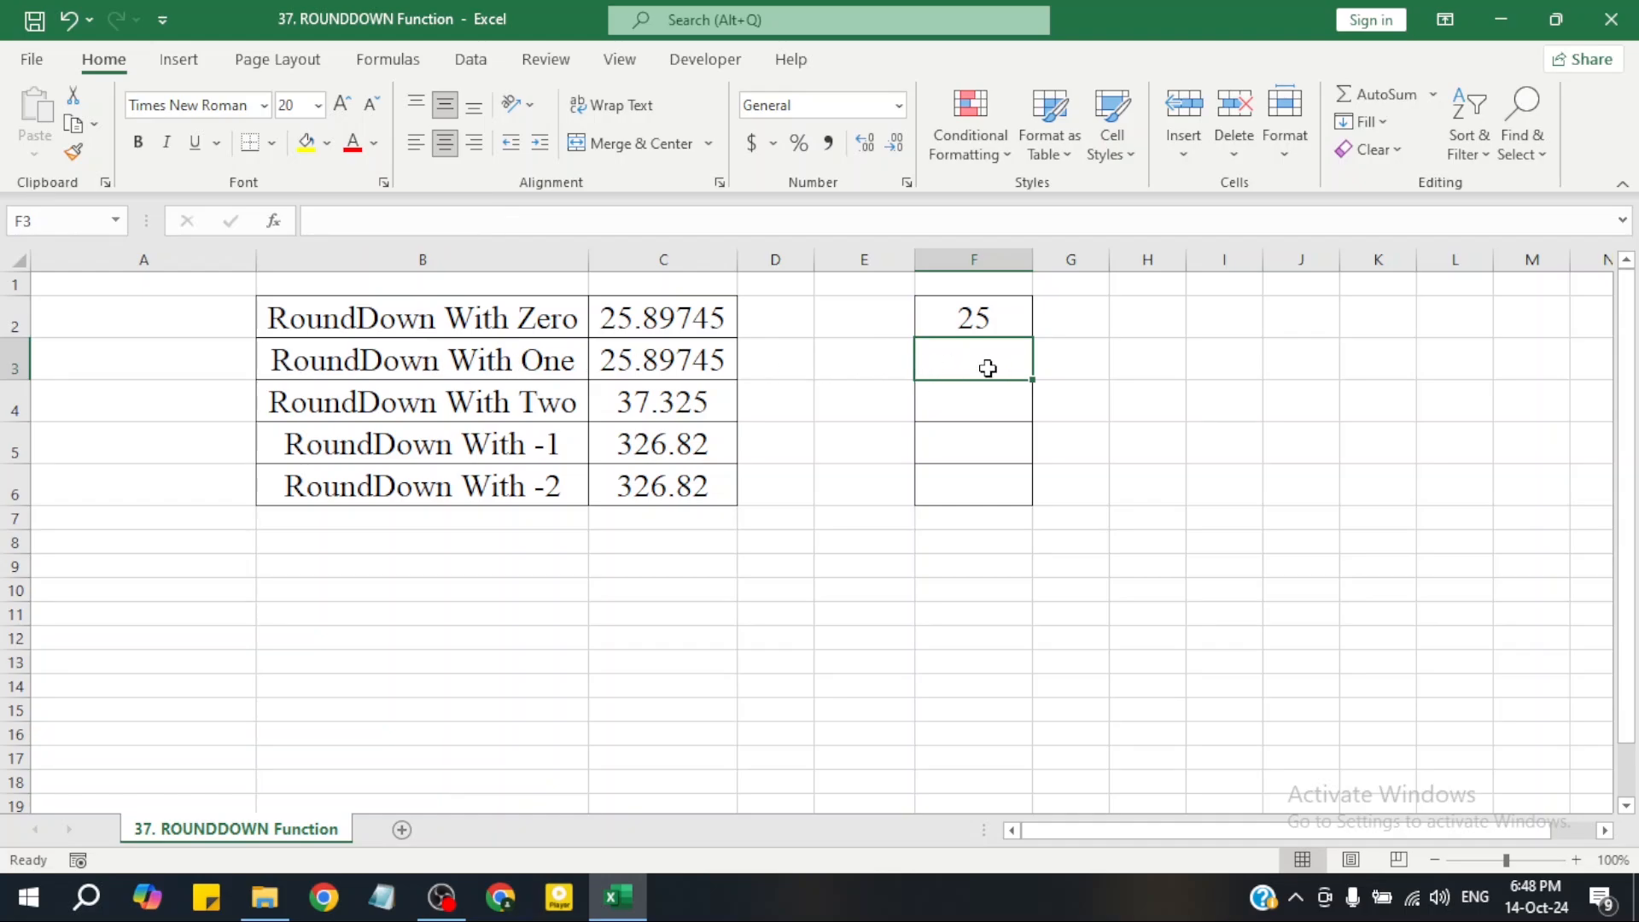
pyautogui.write('=')
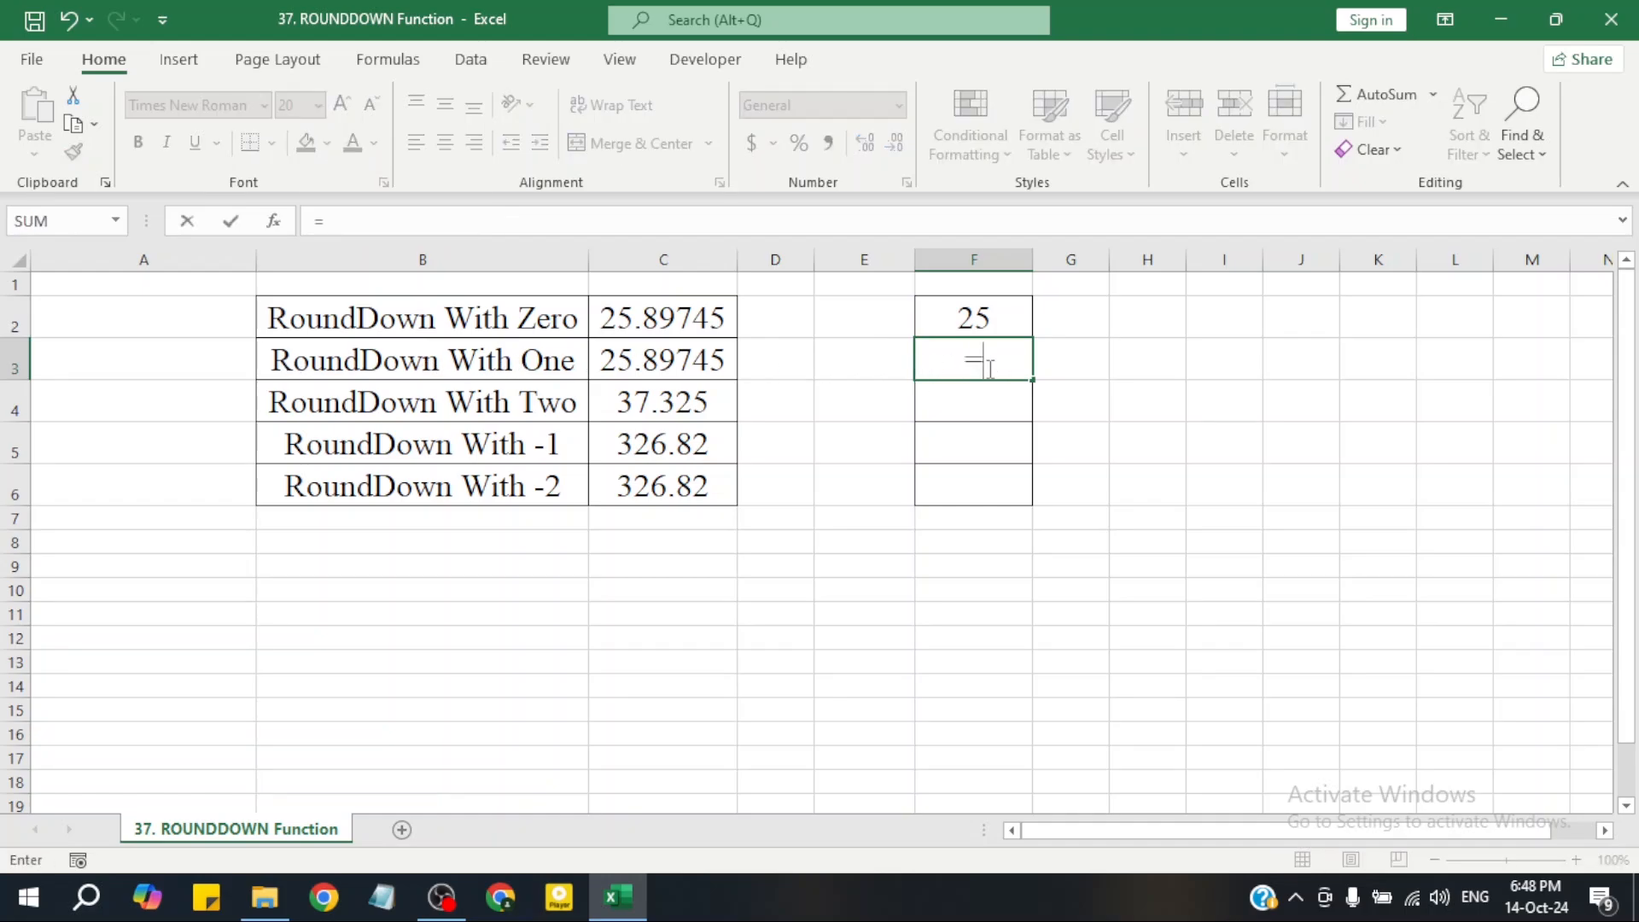
pyautogui.write('ROUND')
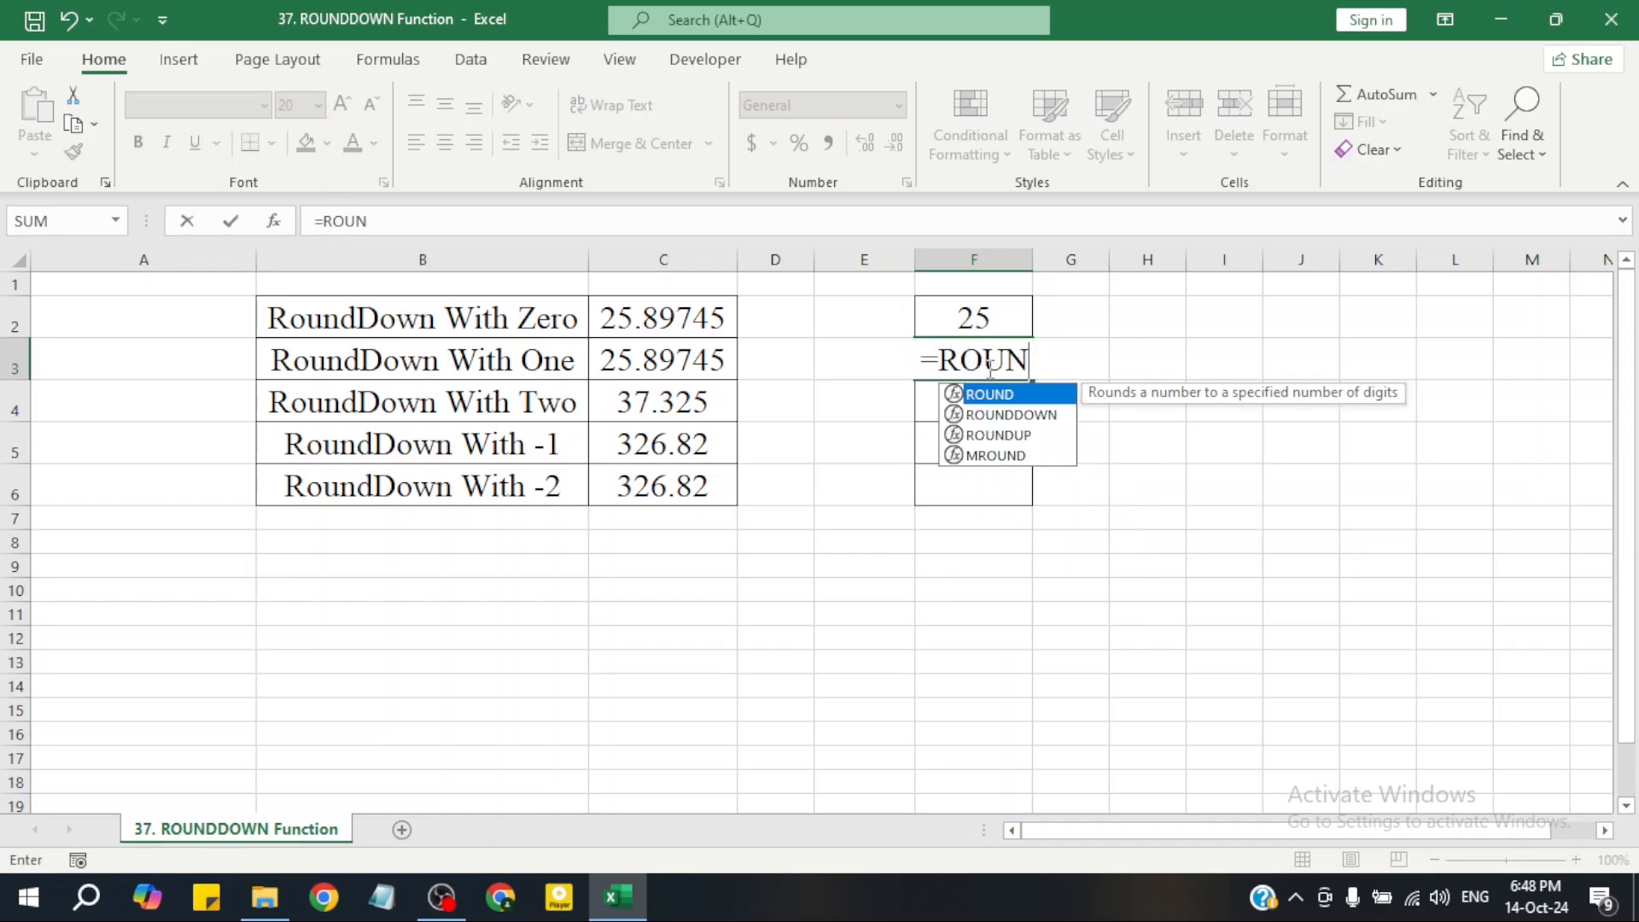
pyautogui.click(1047, 416)
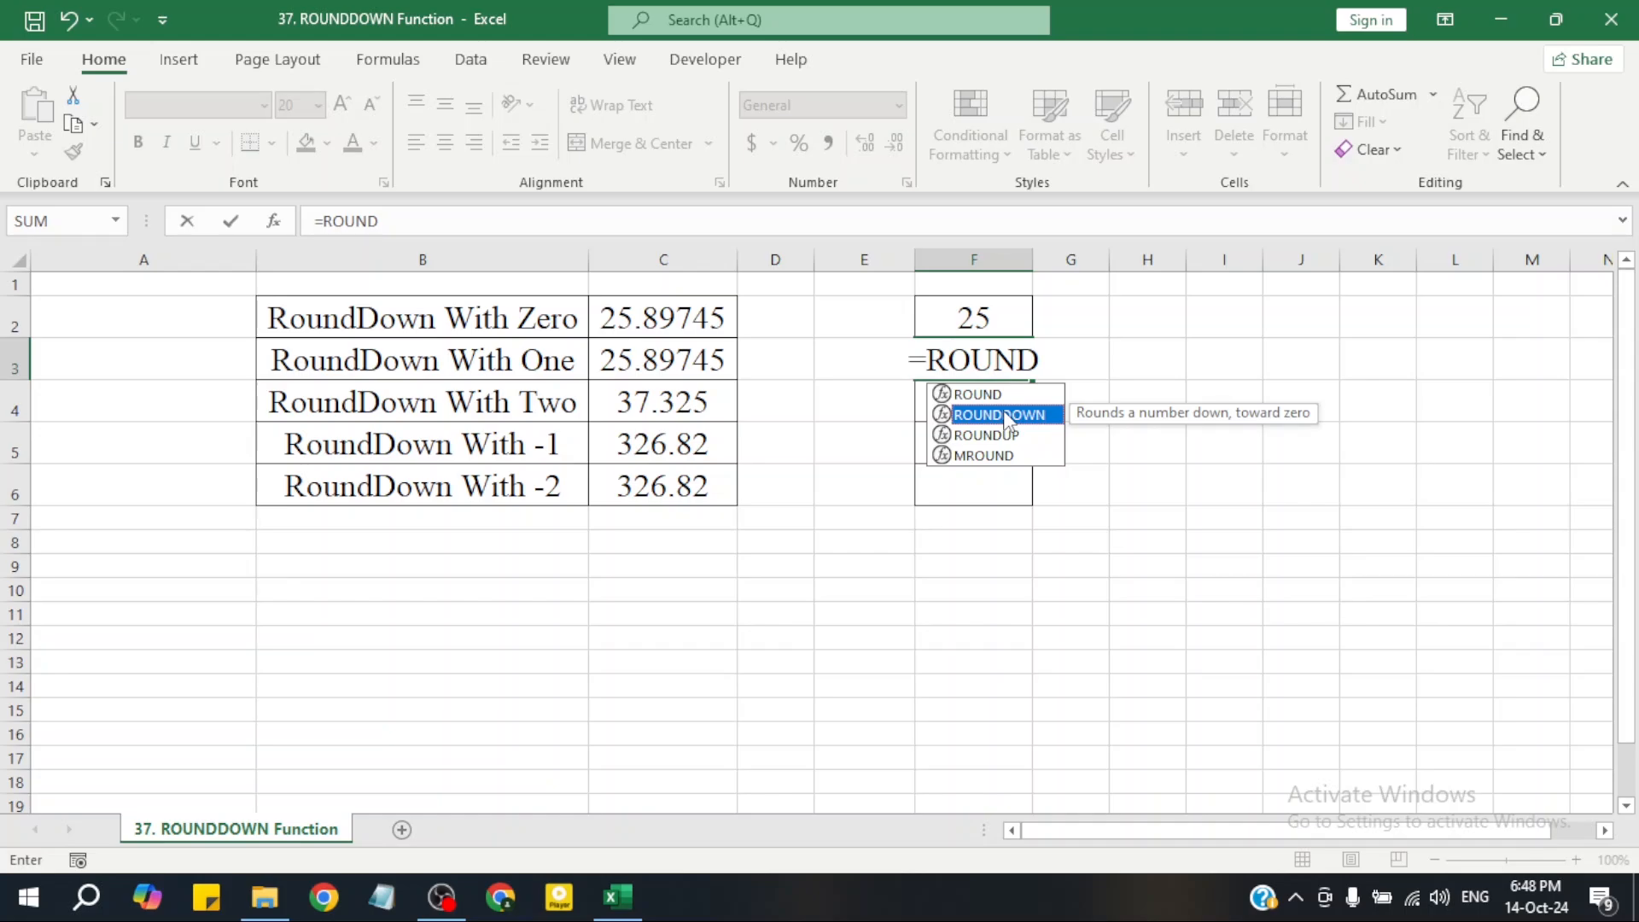
pyautogui.doubleClick(1004, 416)
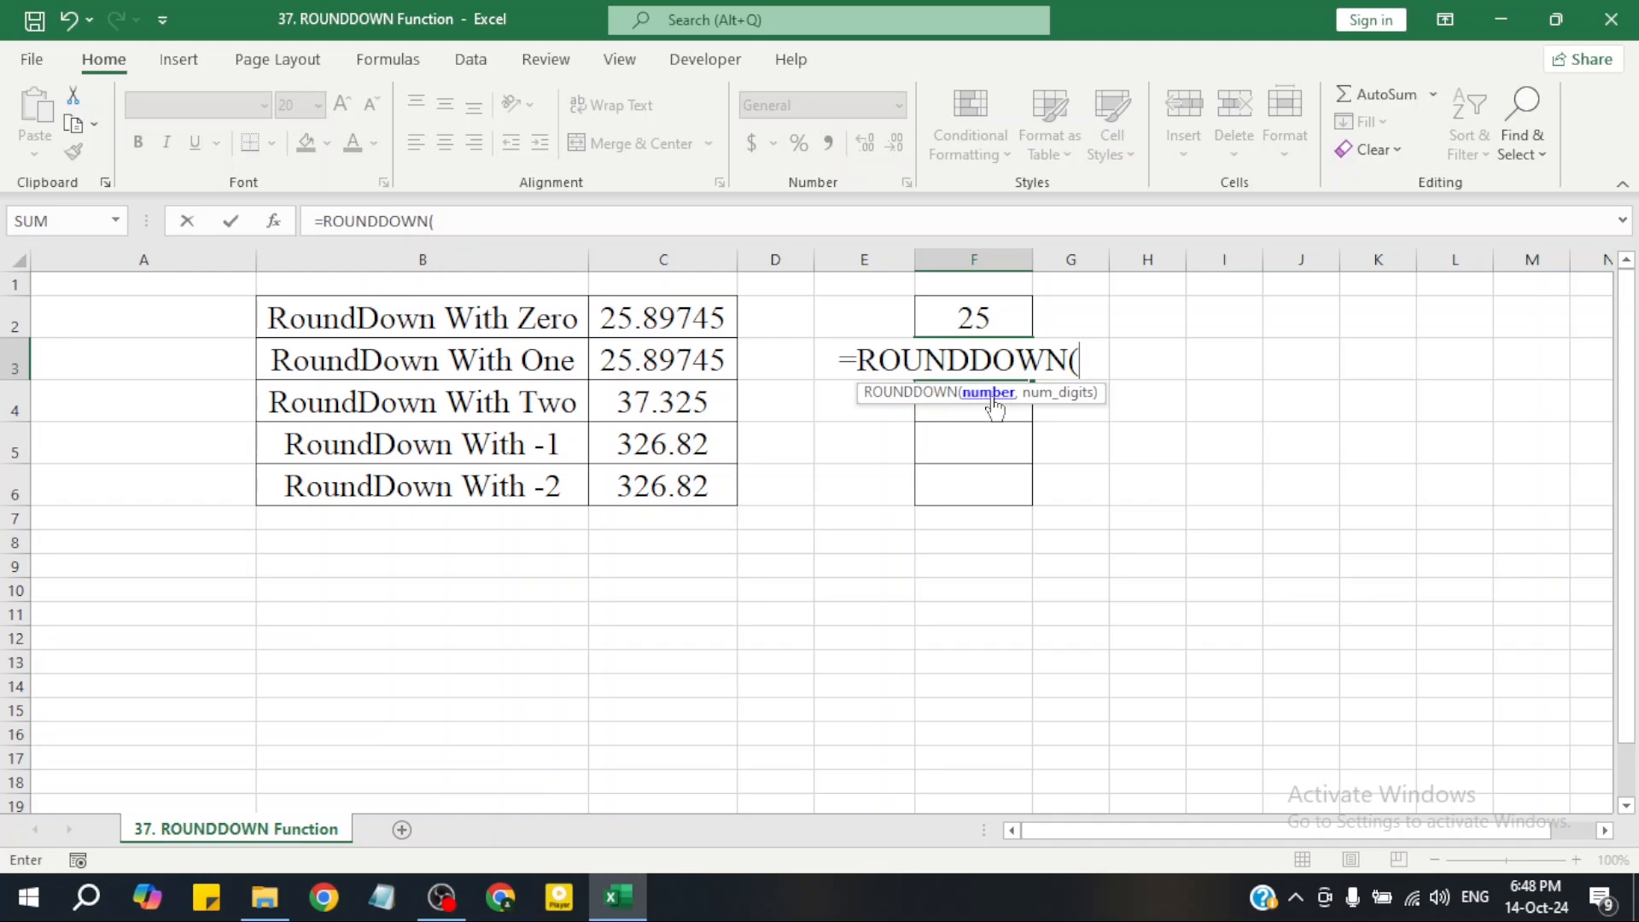
pyautogui.click(618, 364)
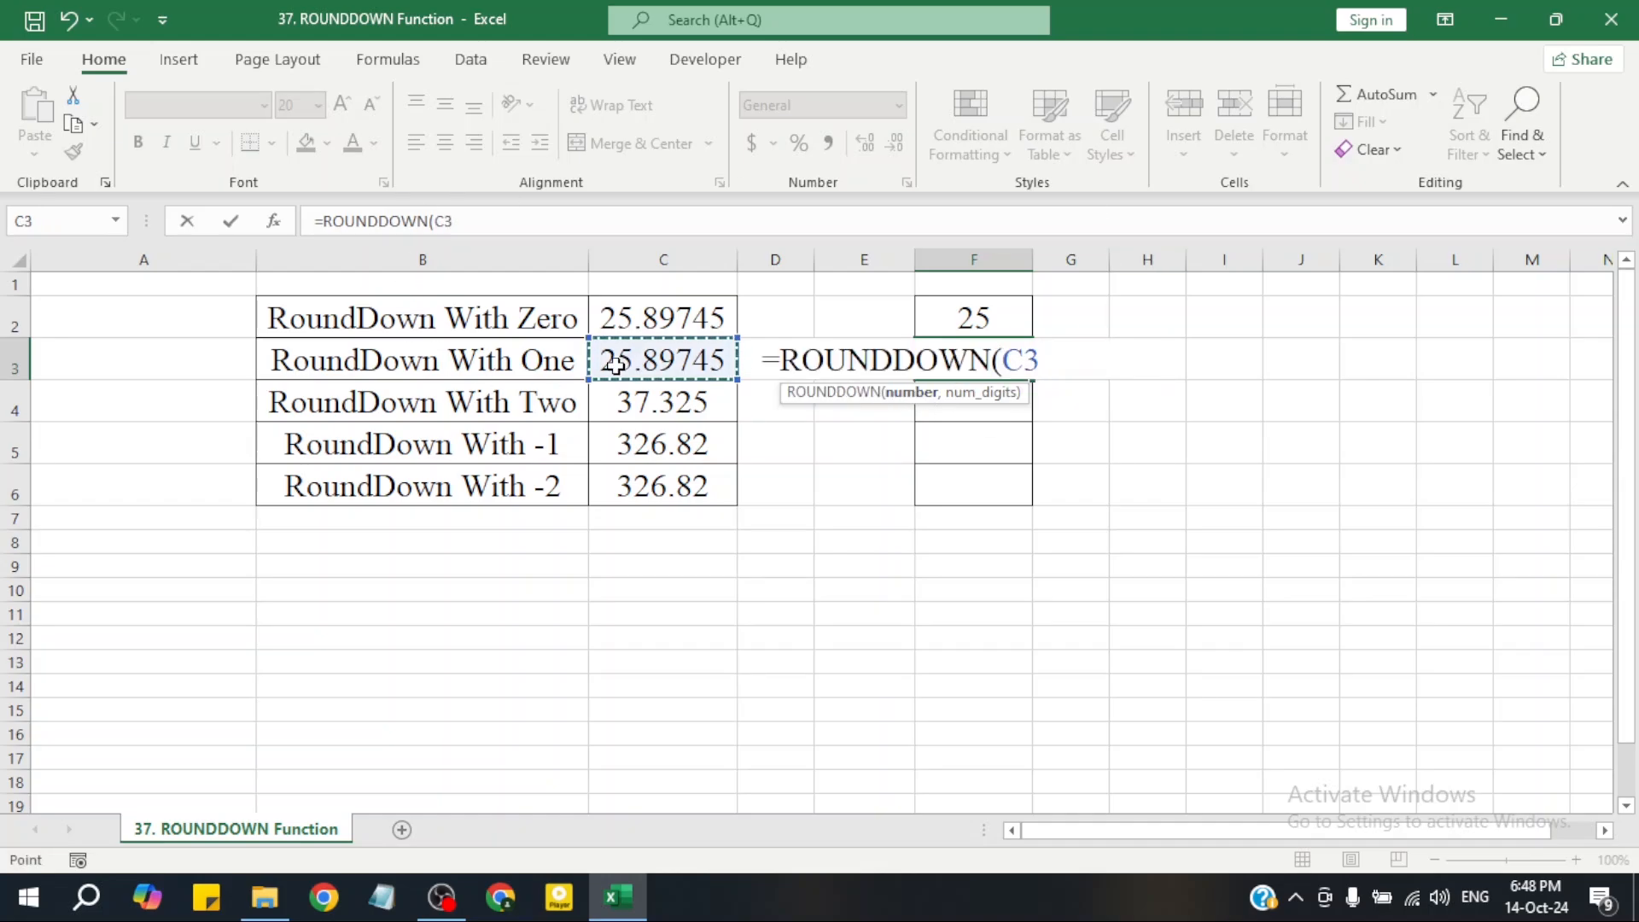
pyautogui.write(',')
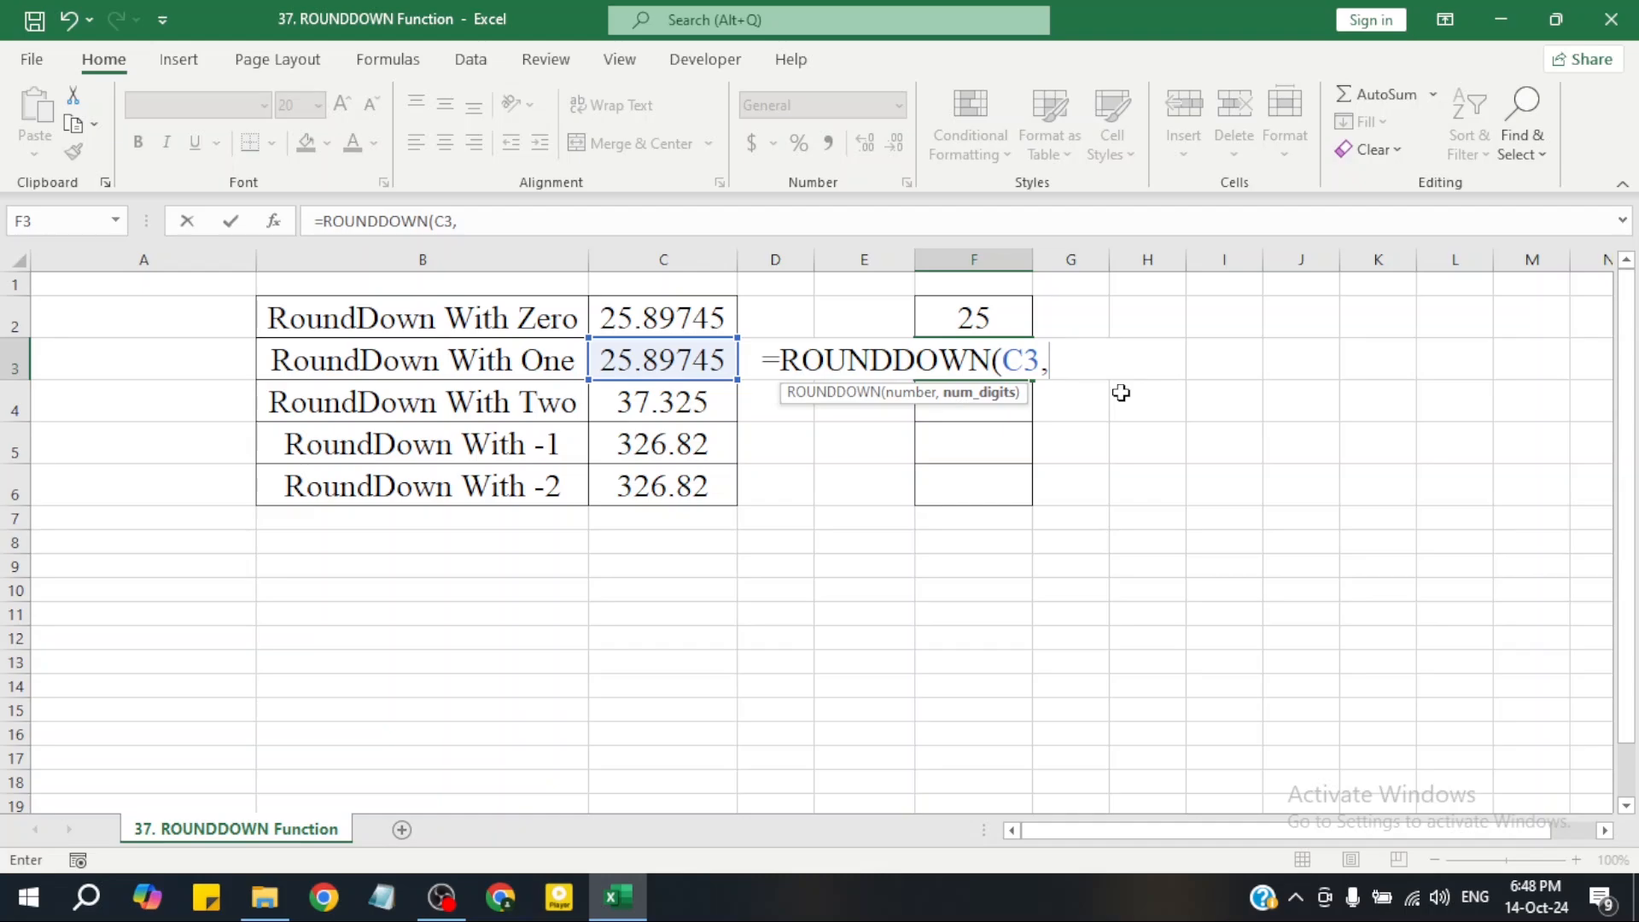
pyautogui.write('1)')
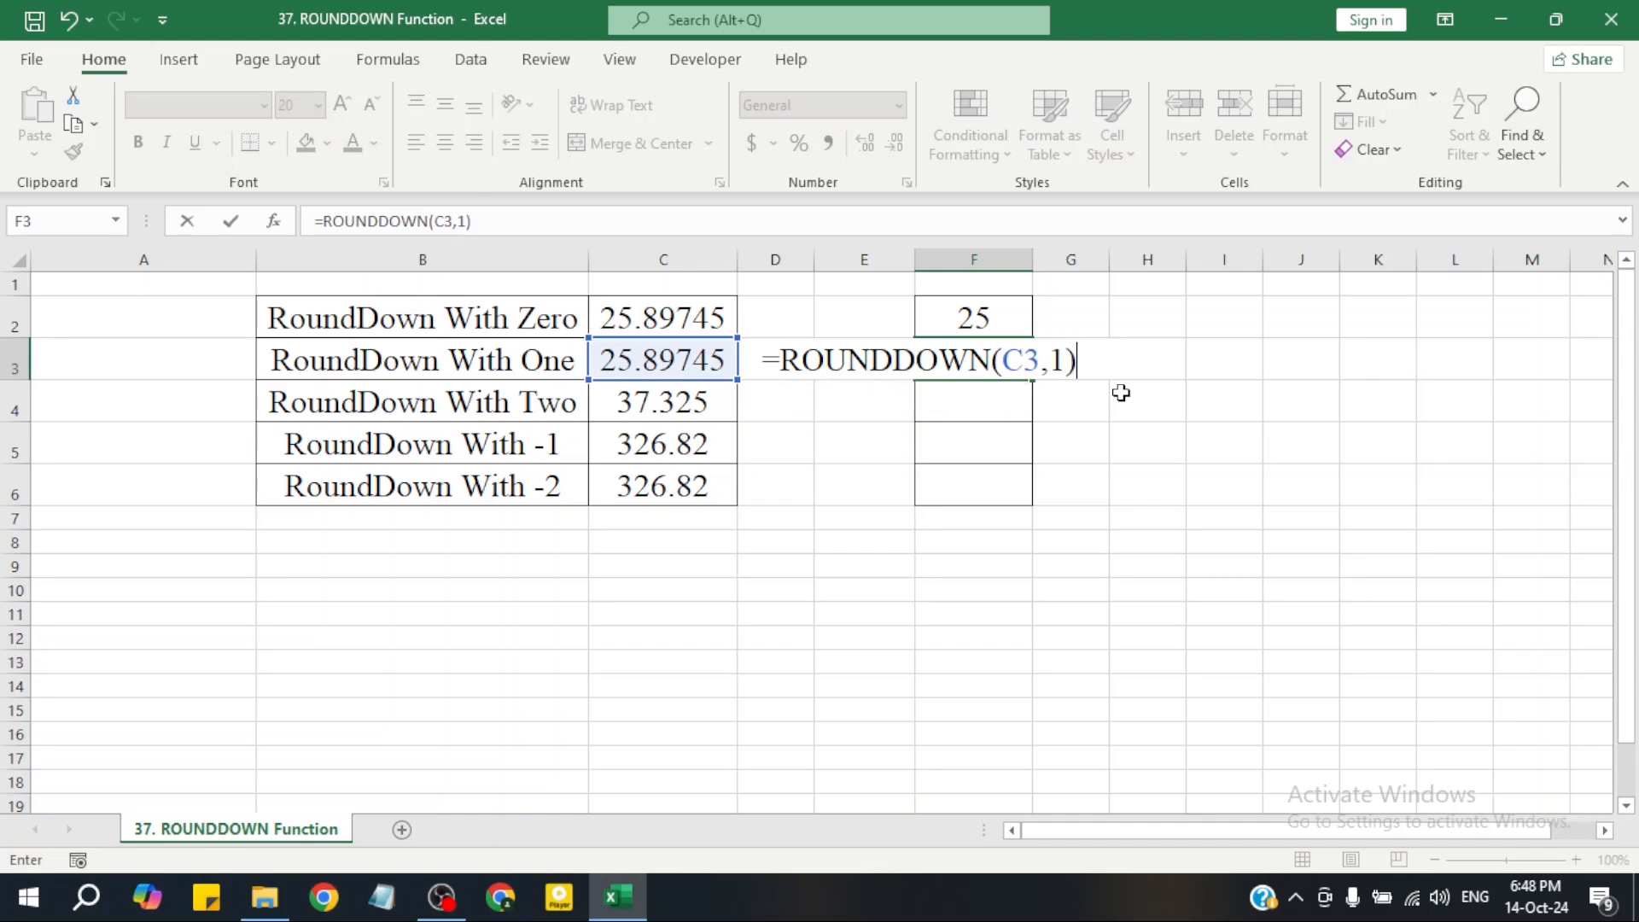
pyautogui.press('Return')
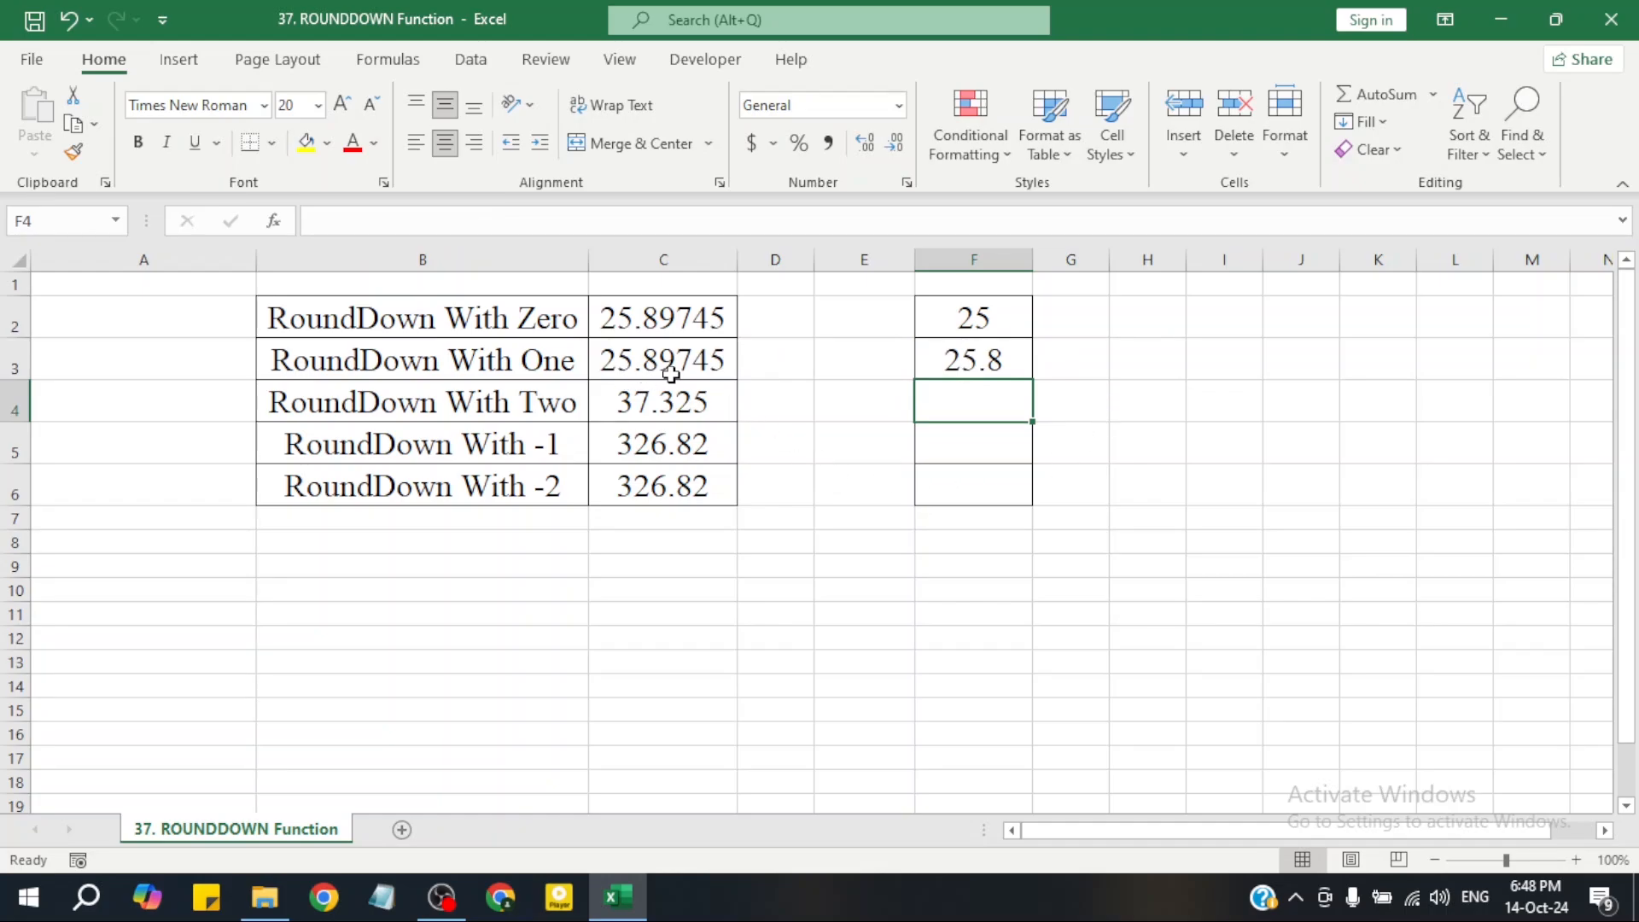
pyautogui.click(992, 369)
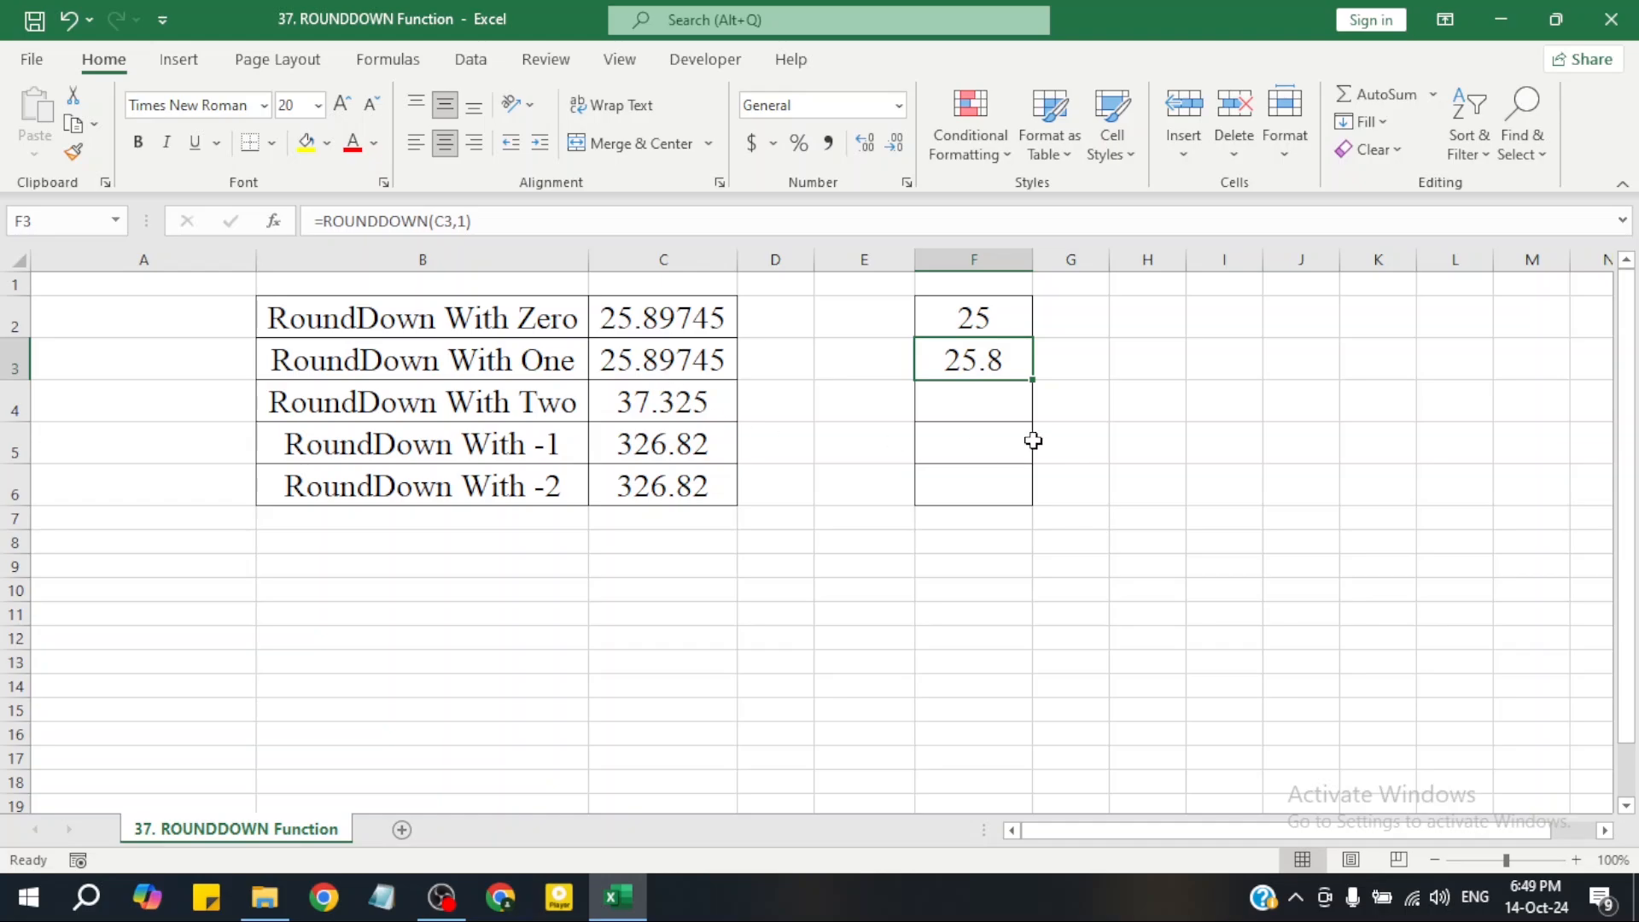
# Step: Enter =ROUNDDOWN(C4,2) in cell F4 to round the number down to two decimal places, and check the result cell
pyautogui.click(974, 397)
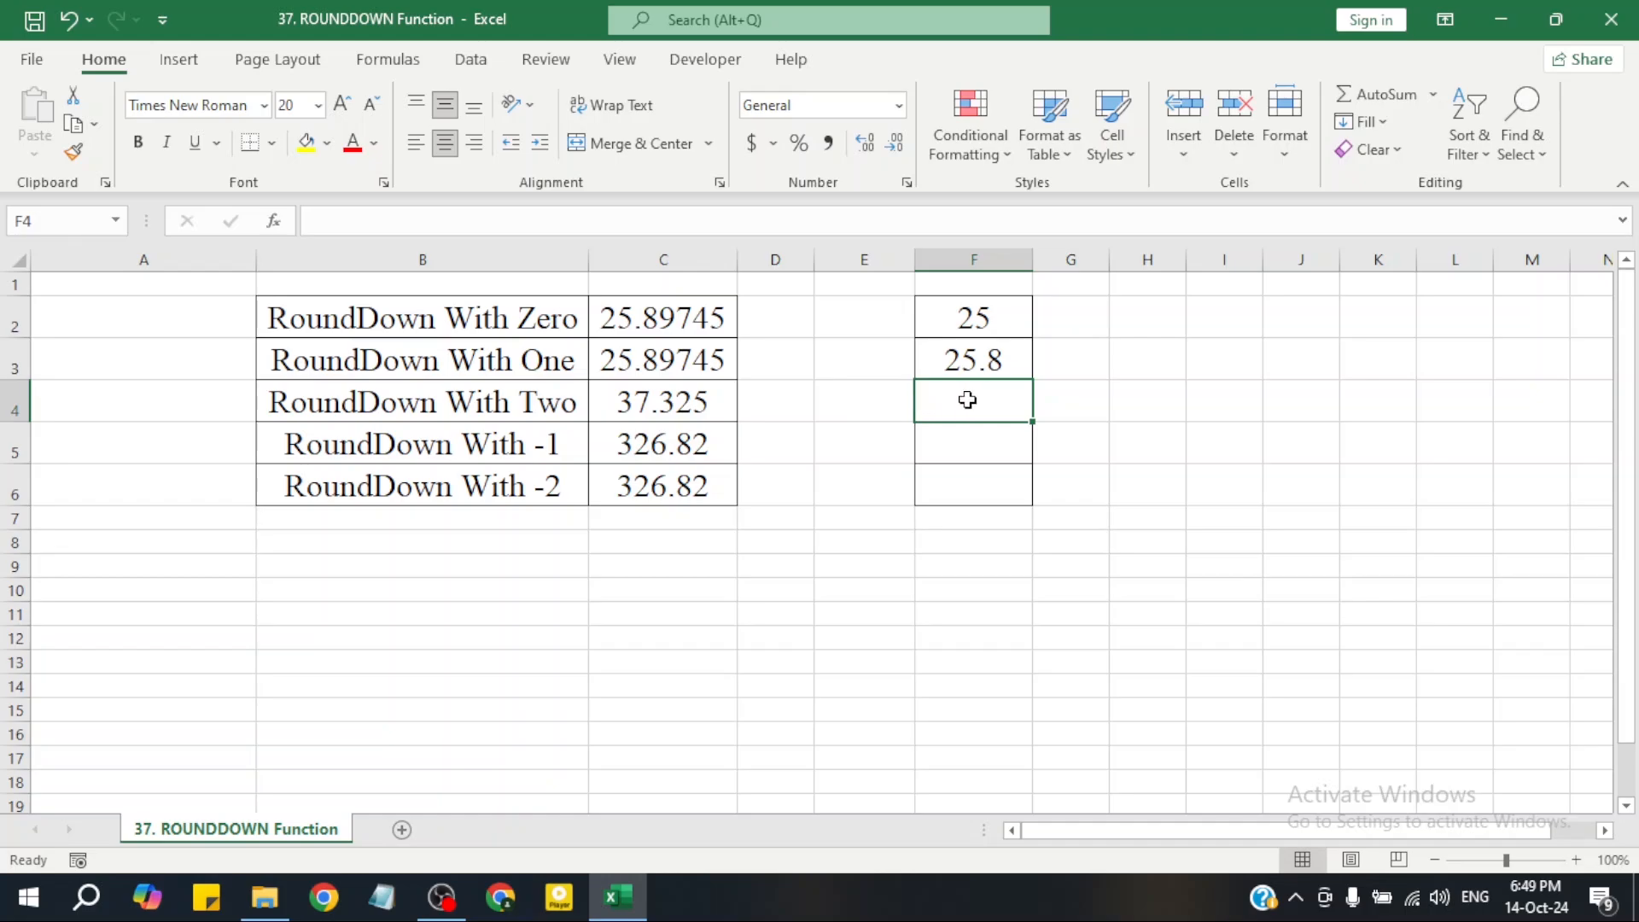
pyautogui.write('=ROUND')
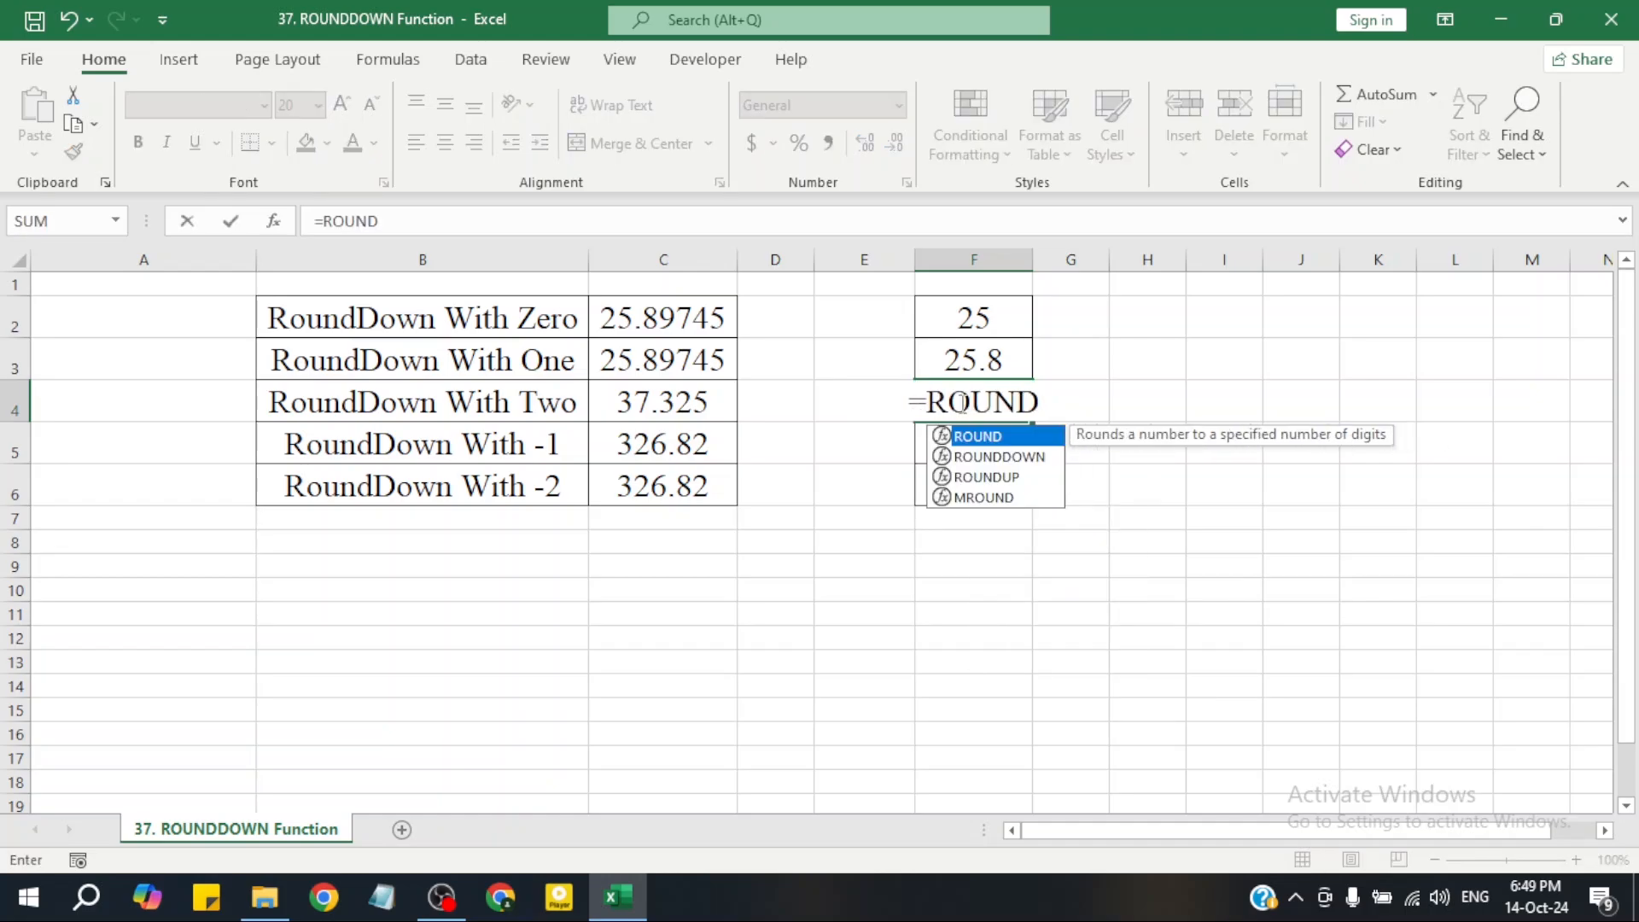
pyautogui.click(973, 456)
pyautogui.doubleClick(974, 455)
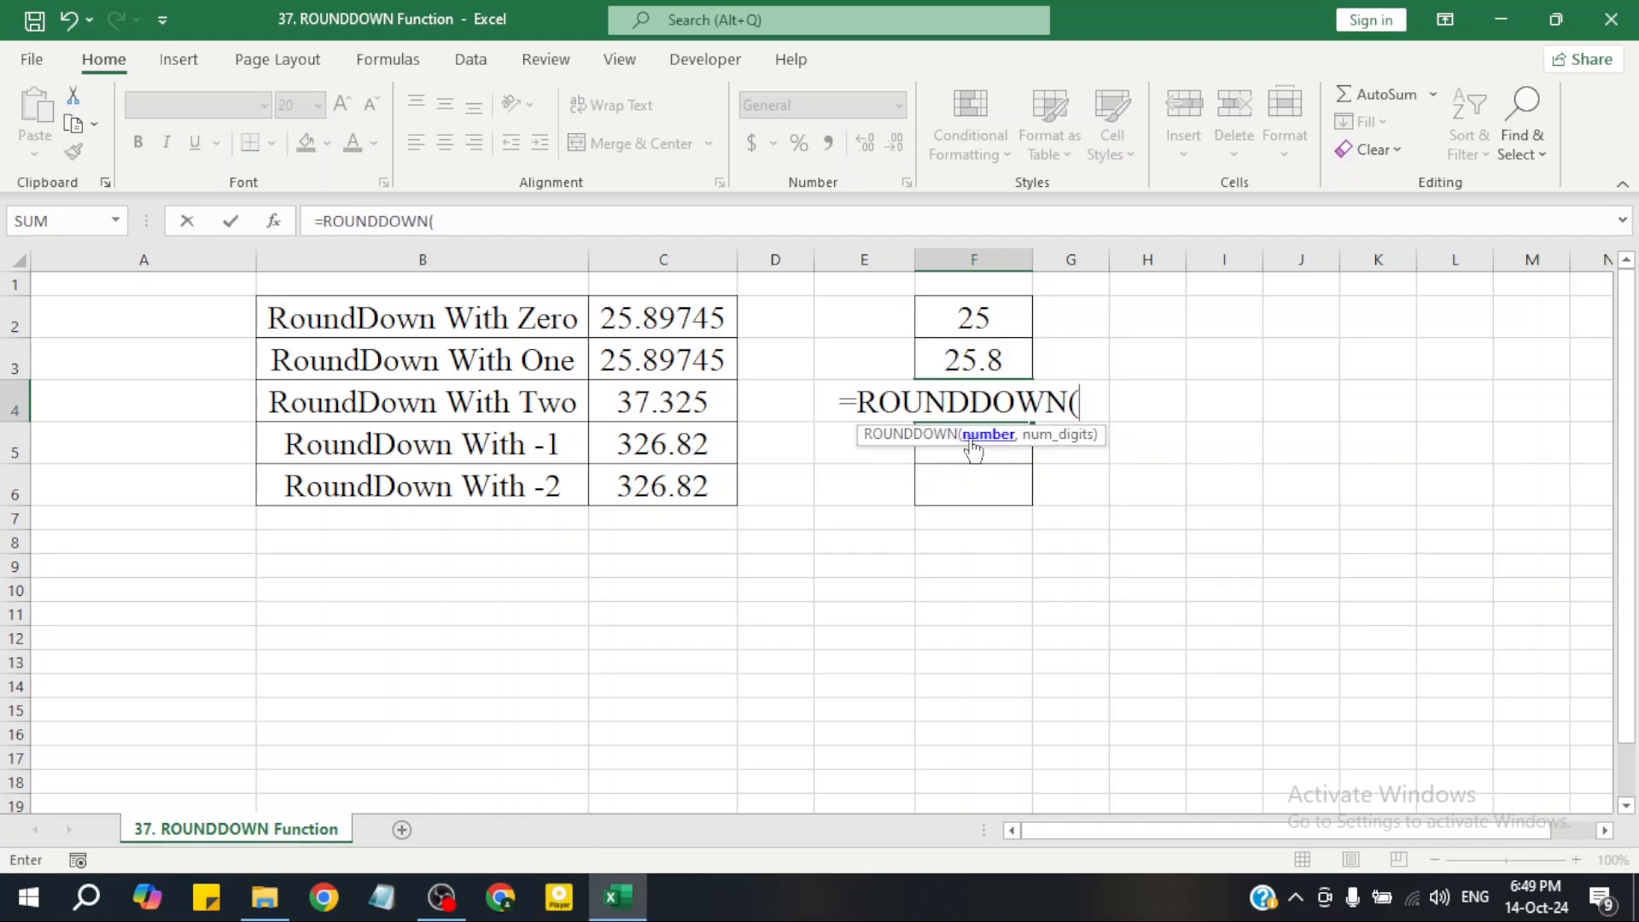
pyautogui.click(679, 407)
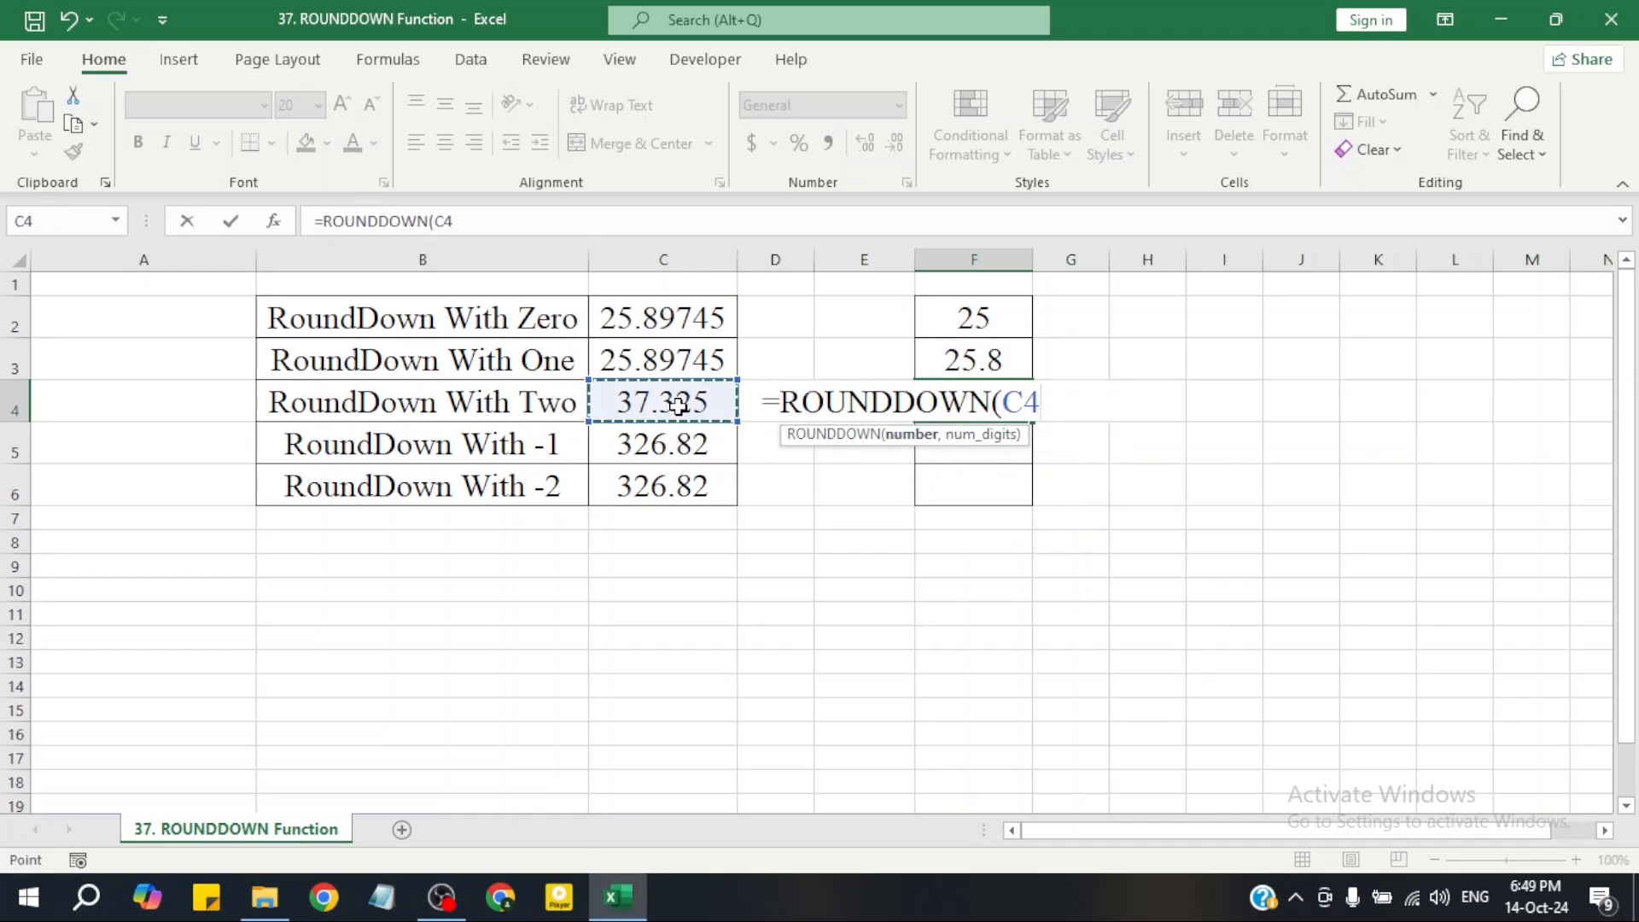
pyautogui.write(',')
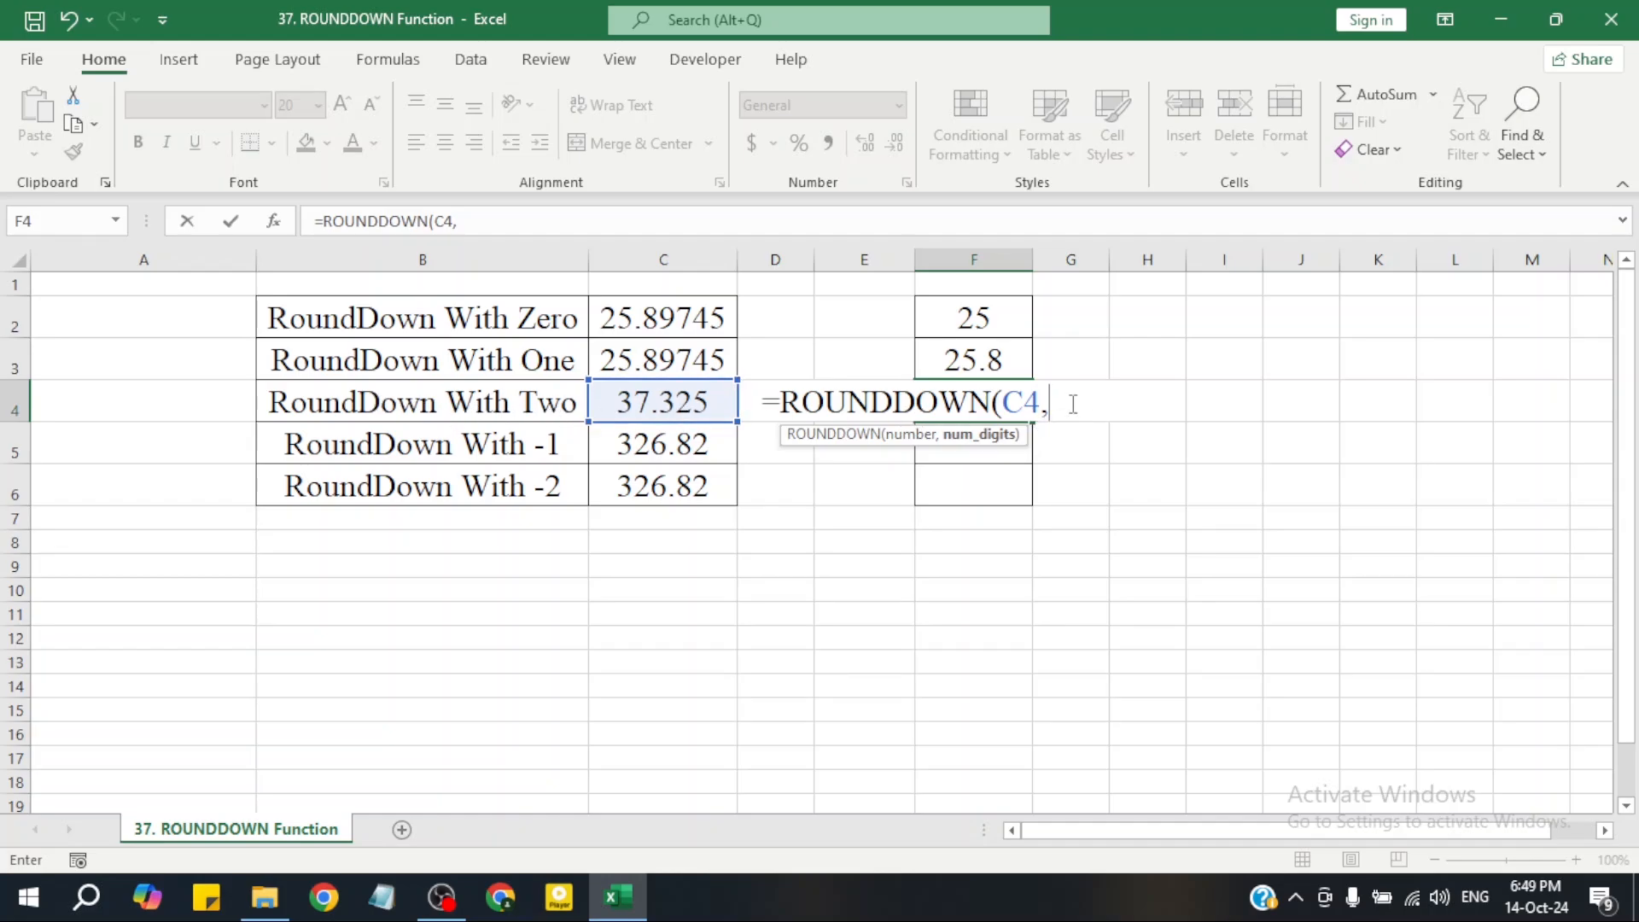
pyautogui.write('2)')
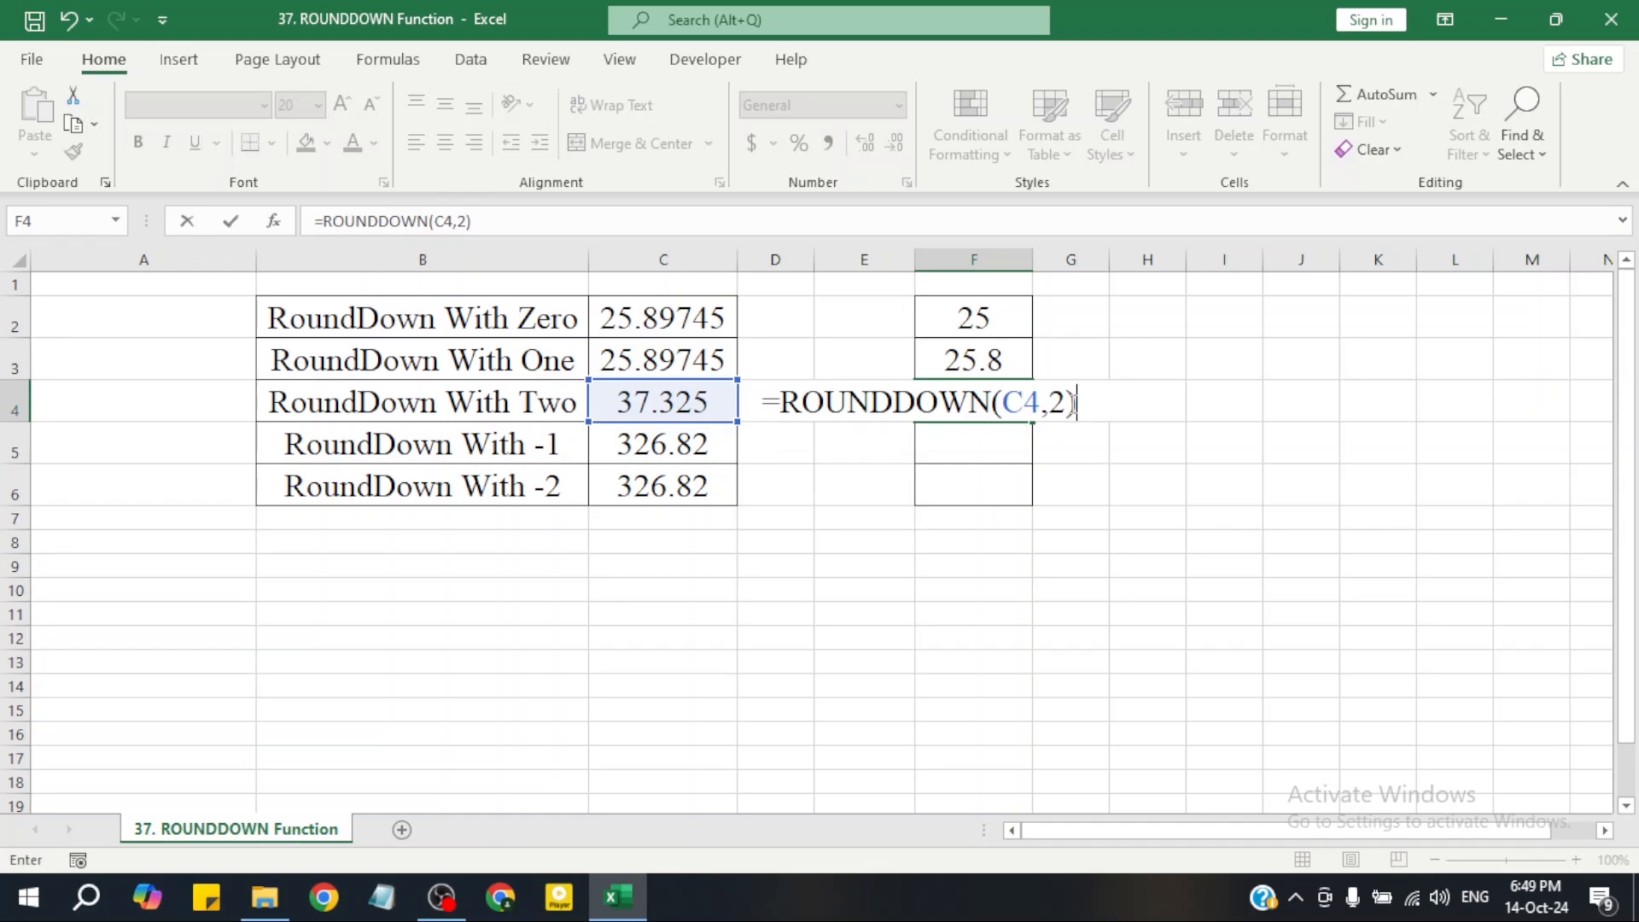
pyautogui.press('Return')
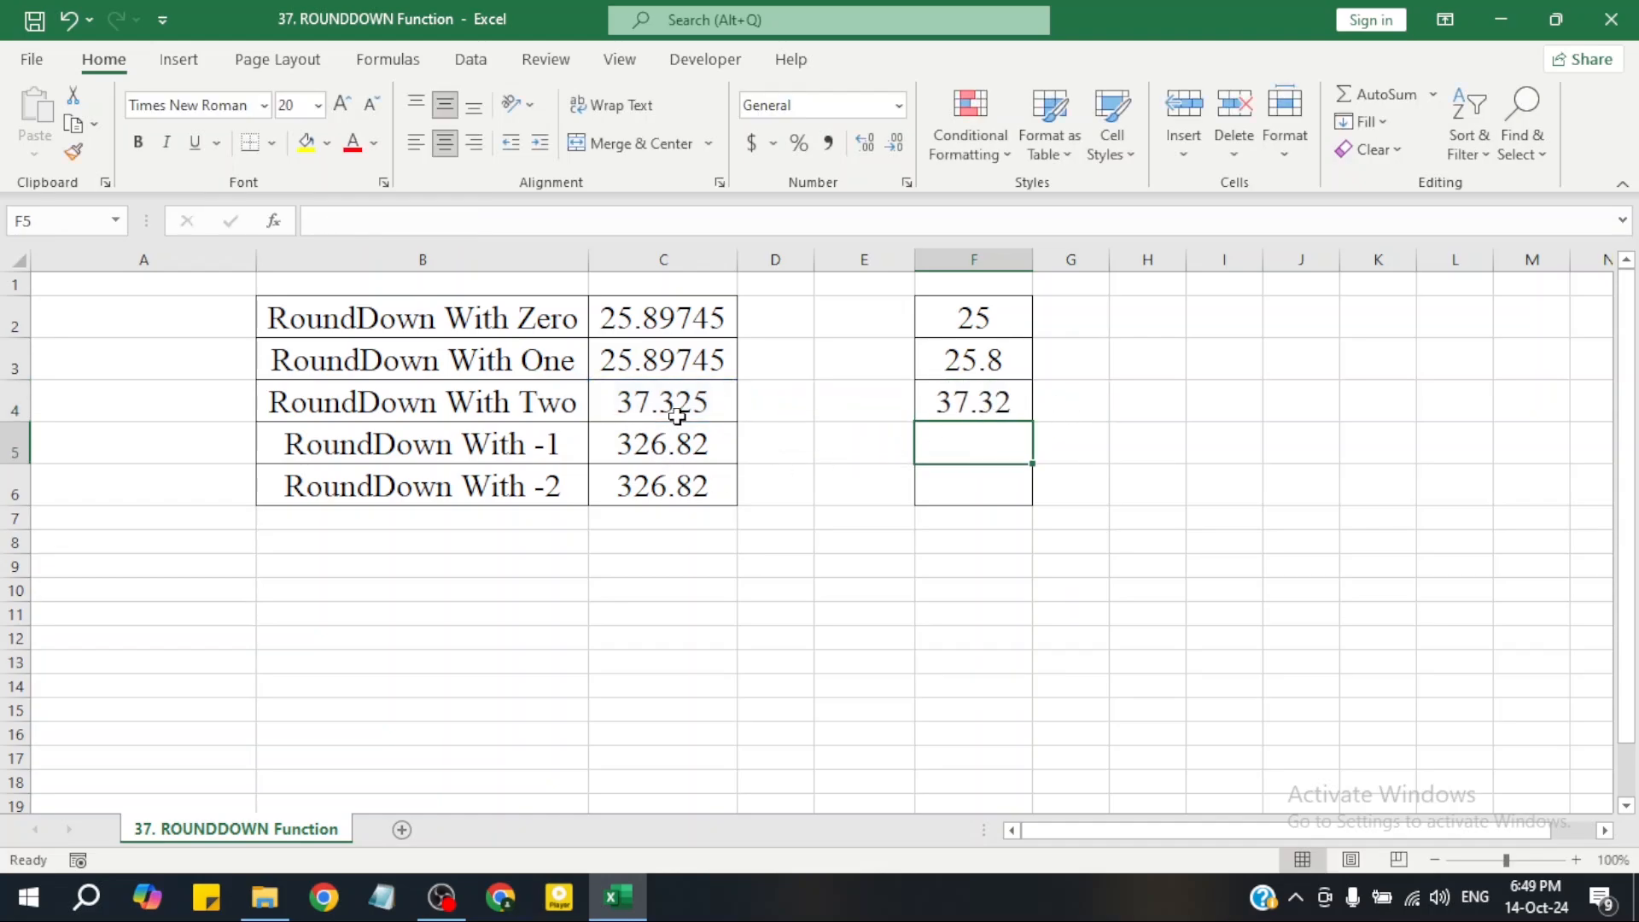
pyautogui.click(987, 407)
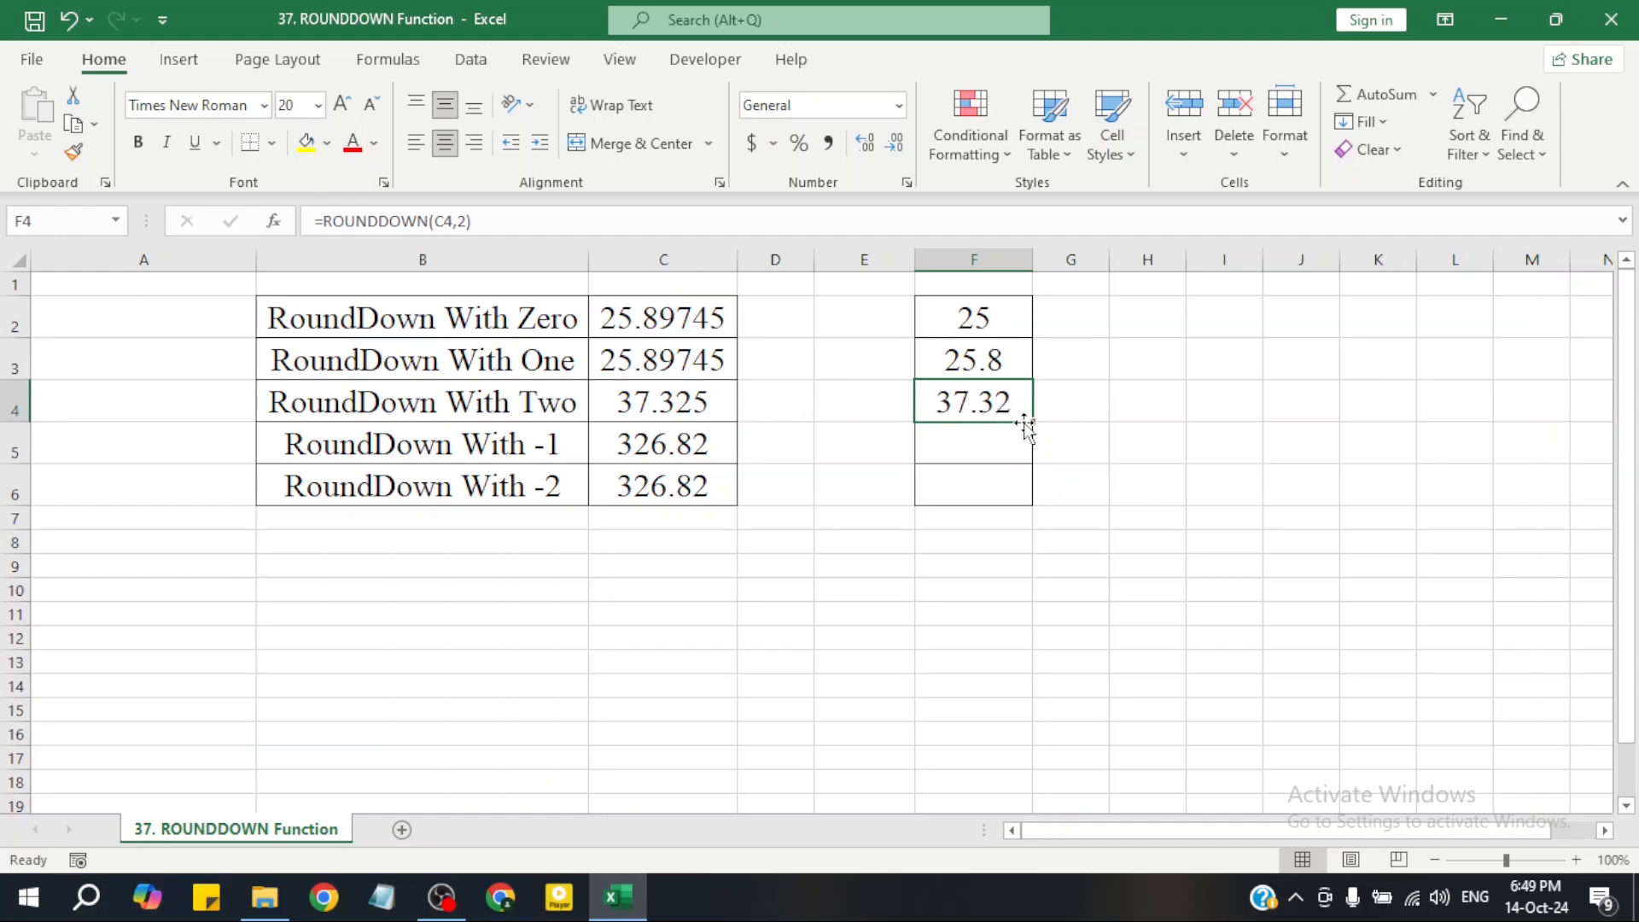
# Step: Enter =ROUNDDOWN(C5,-1) in cell F5 to round the number down to the nearest ten, and check the result cell
pyautogui.click(1006, 447)
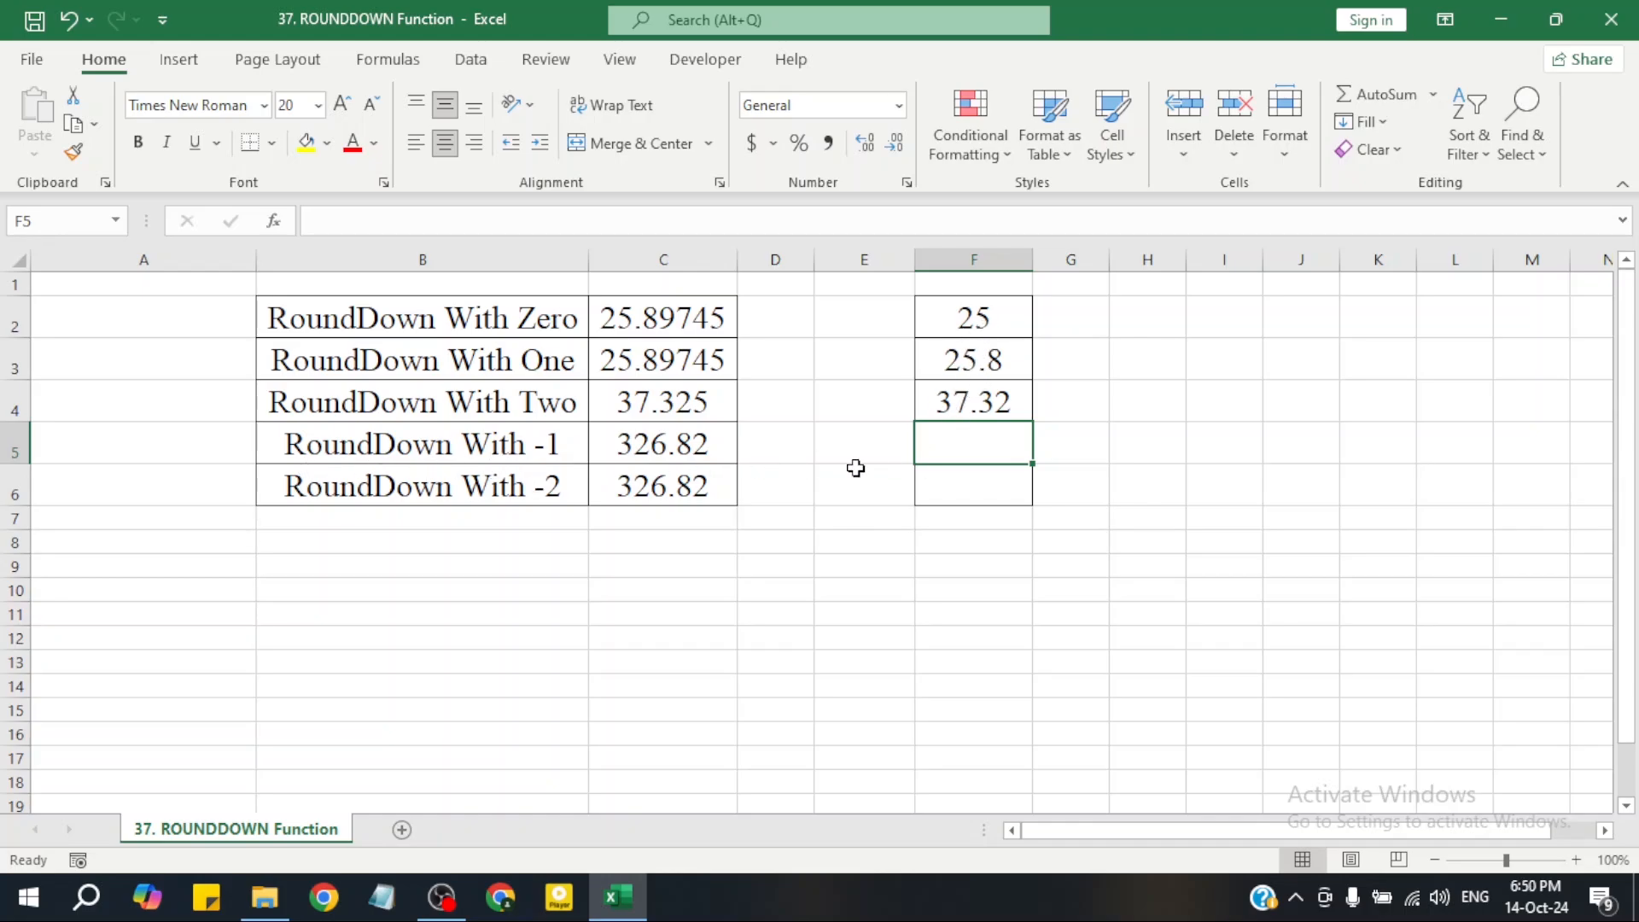
pyautogui.write('=')
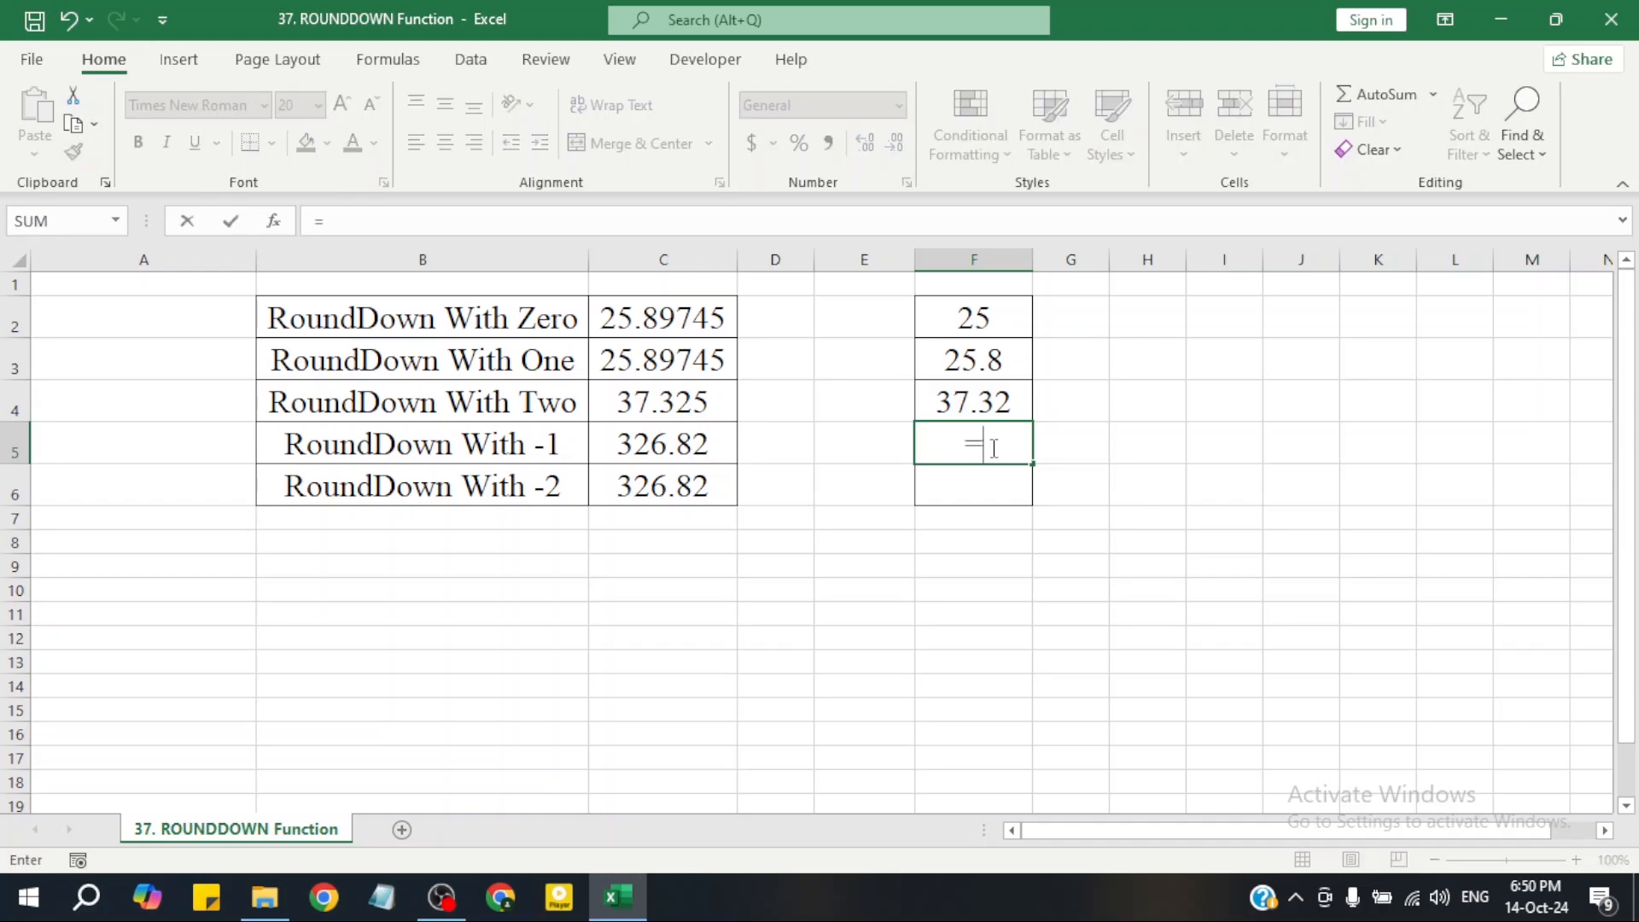
pyautogui.write('ROUND')
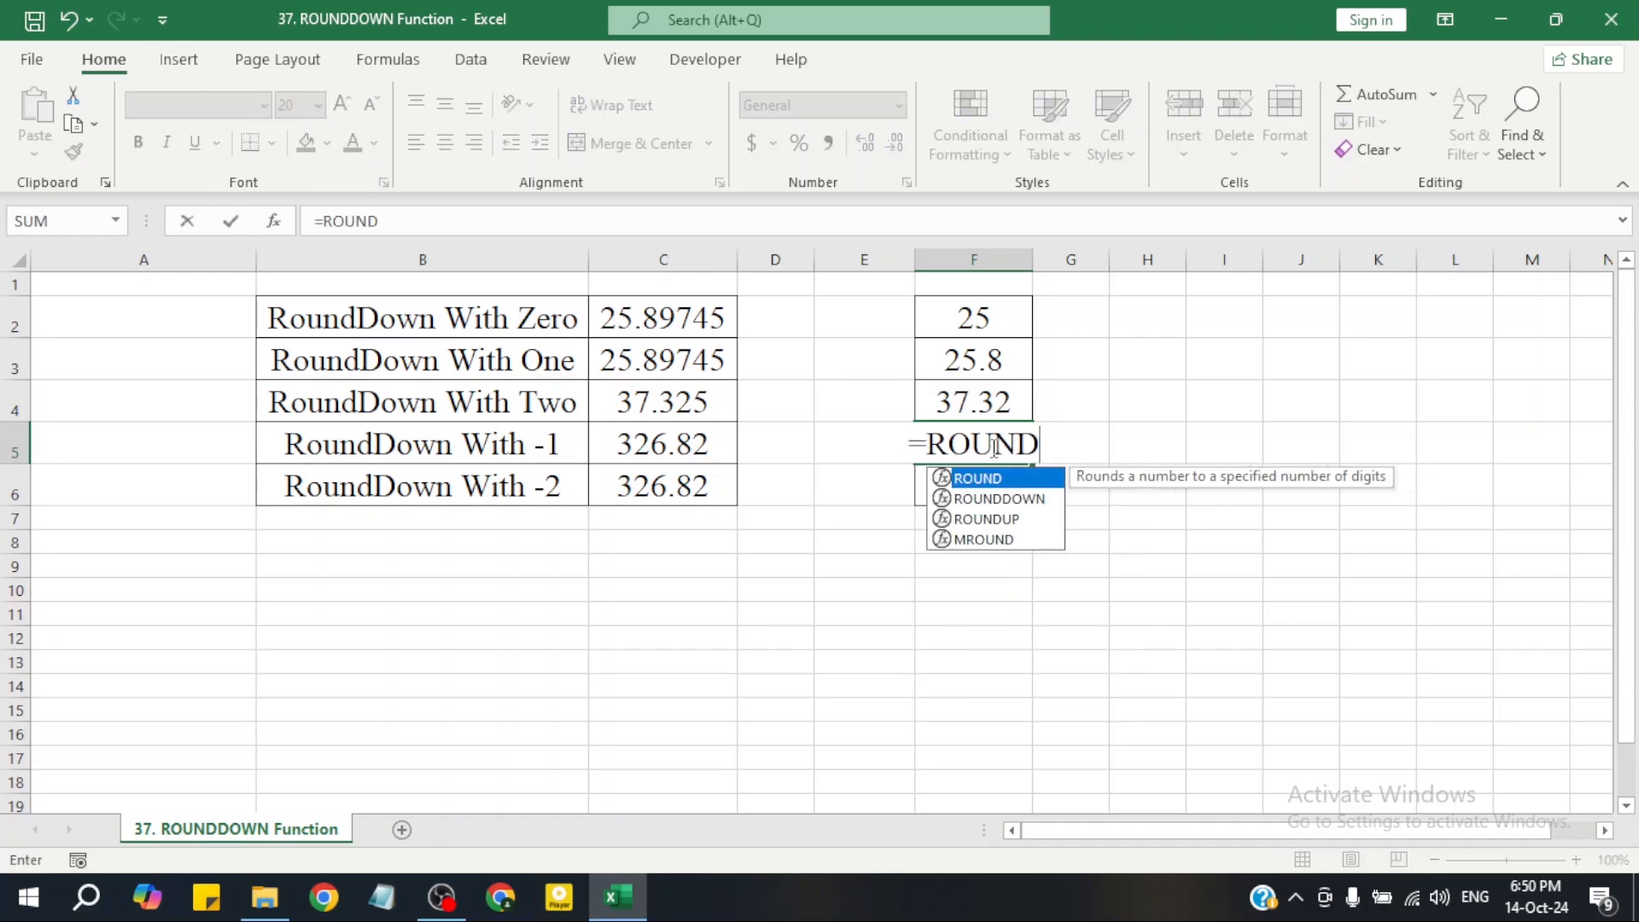
pyautogui.write('D')
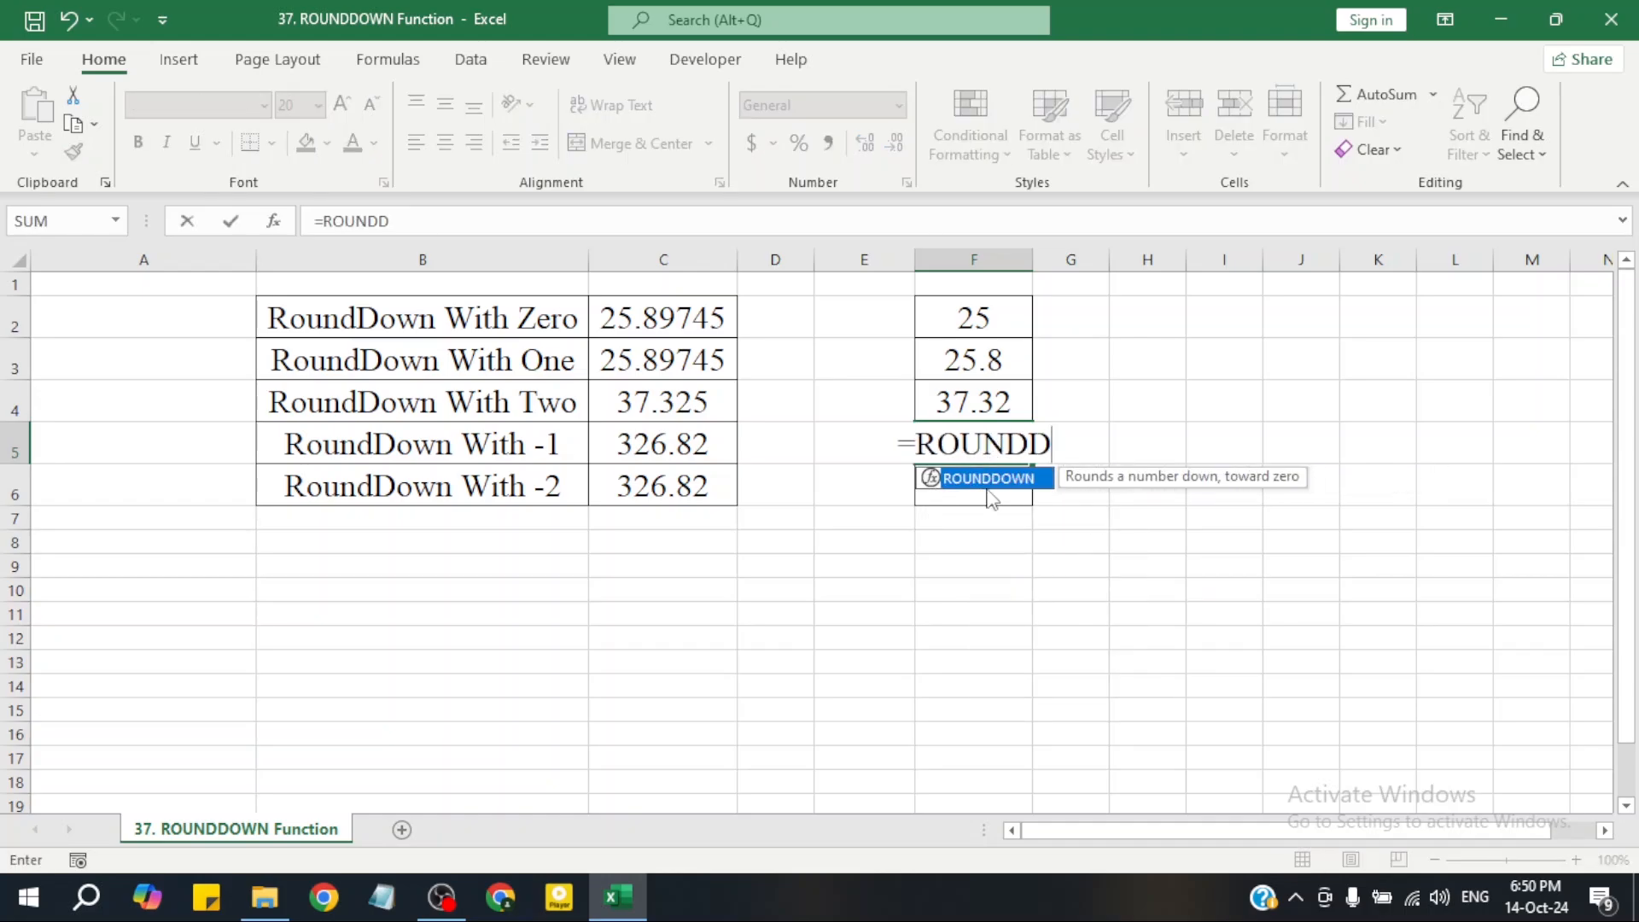
pyautogui.doubleClick(990, 480)
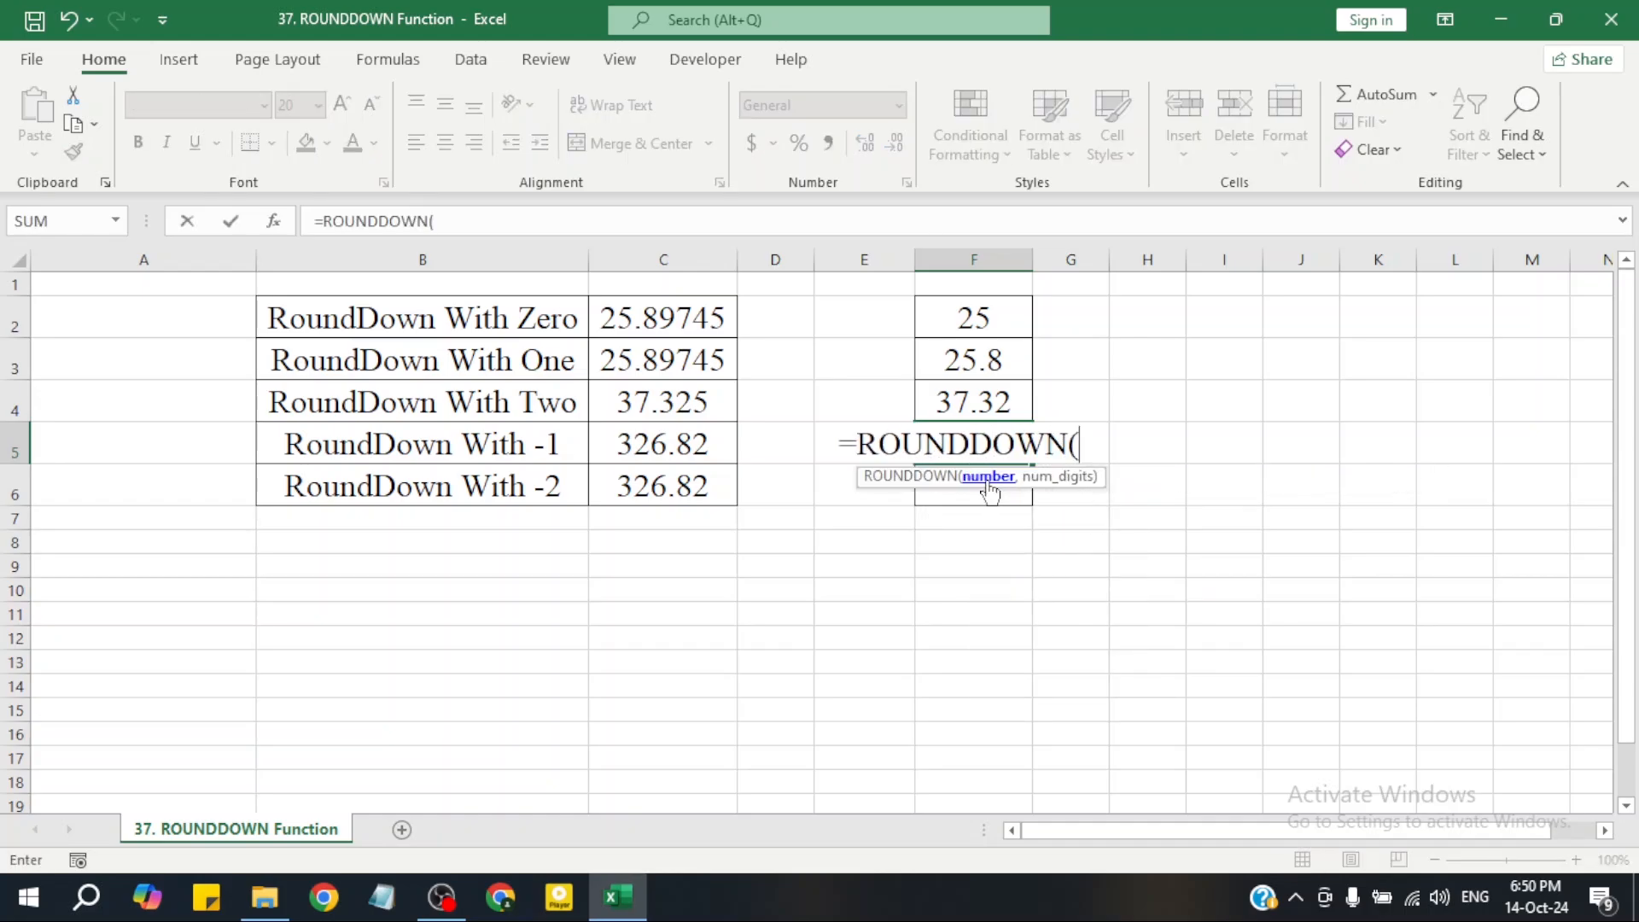
pyautogui.click(669, 452)
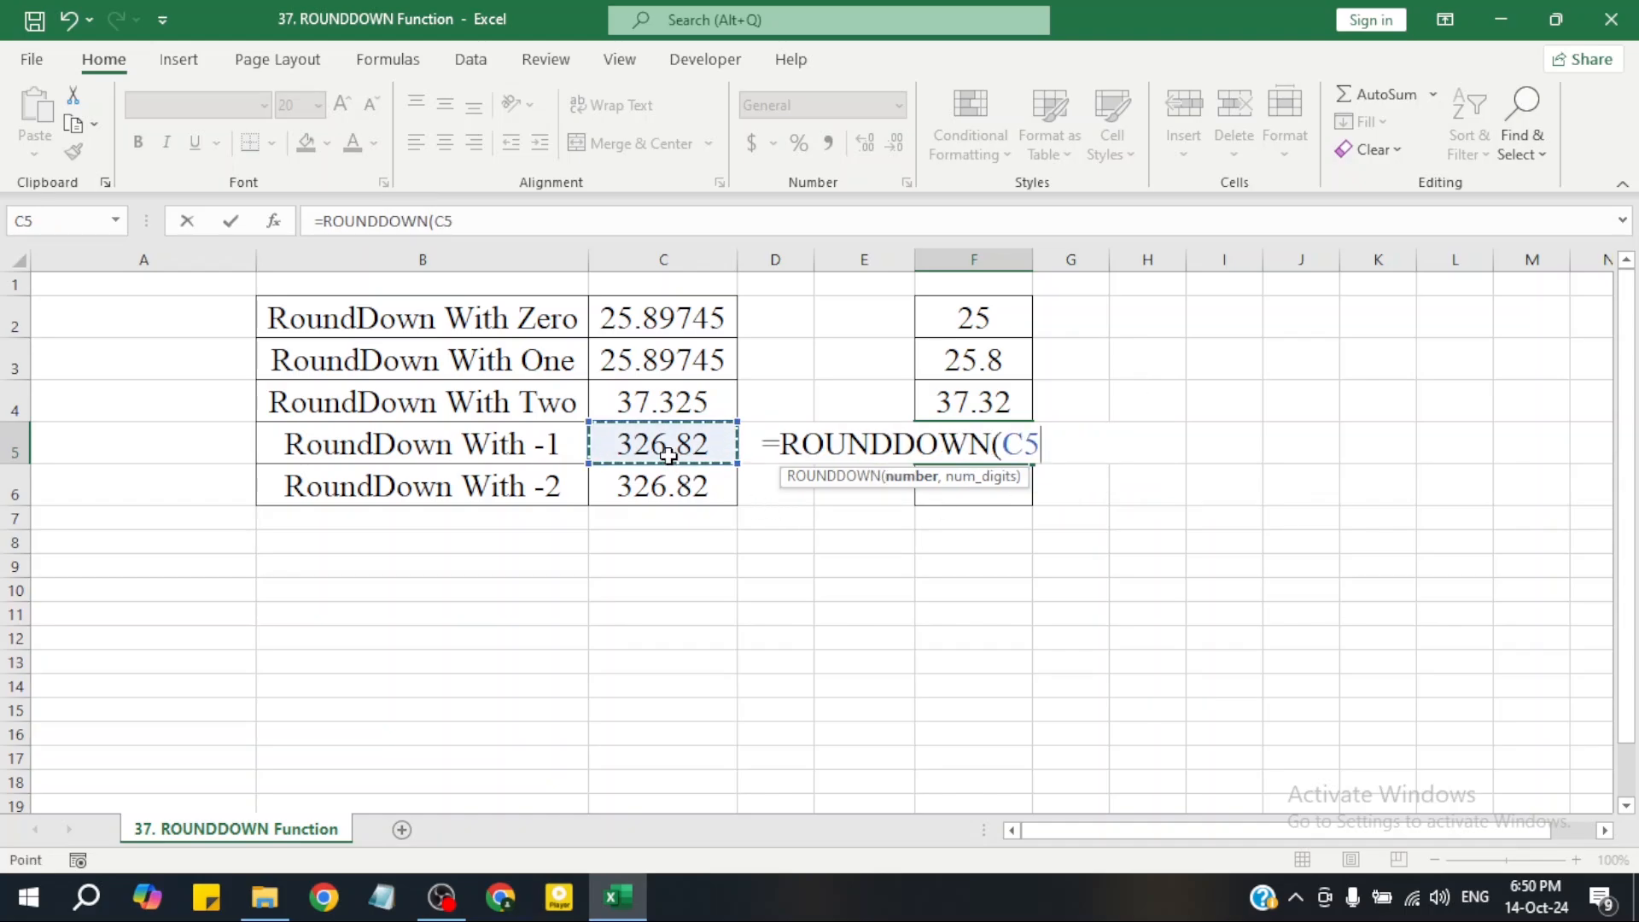
pyautogui.write(',')
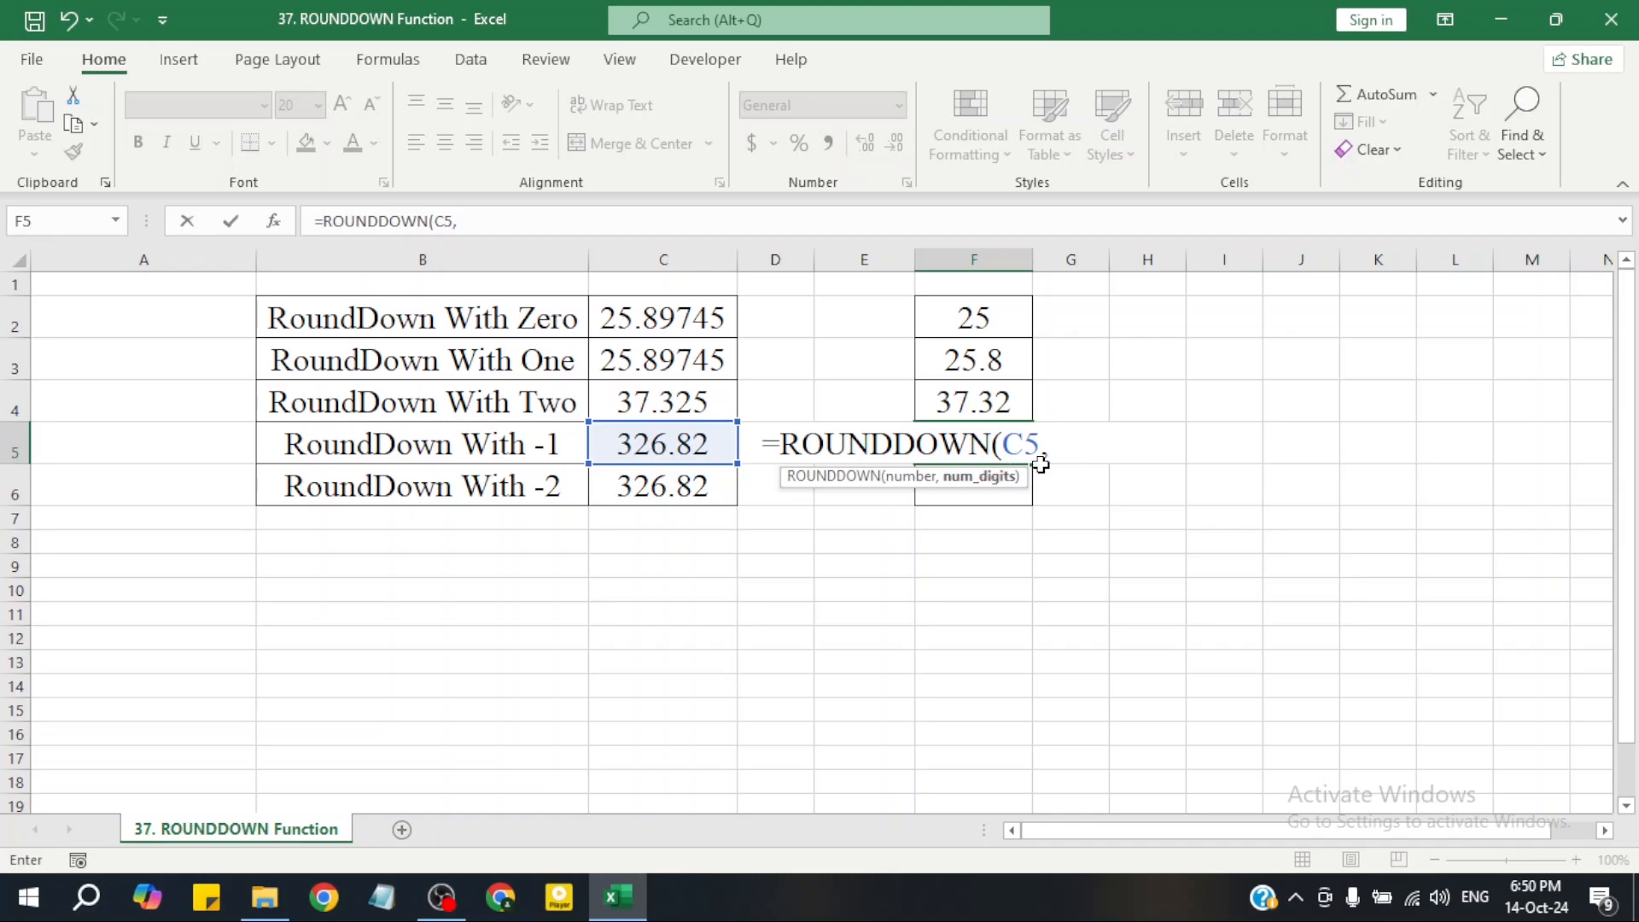
pyautogui.write('-1)')
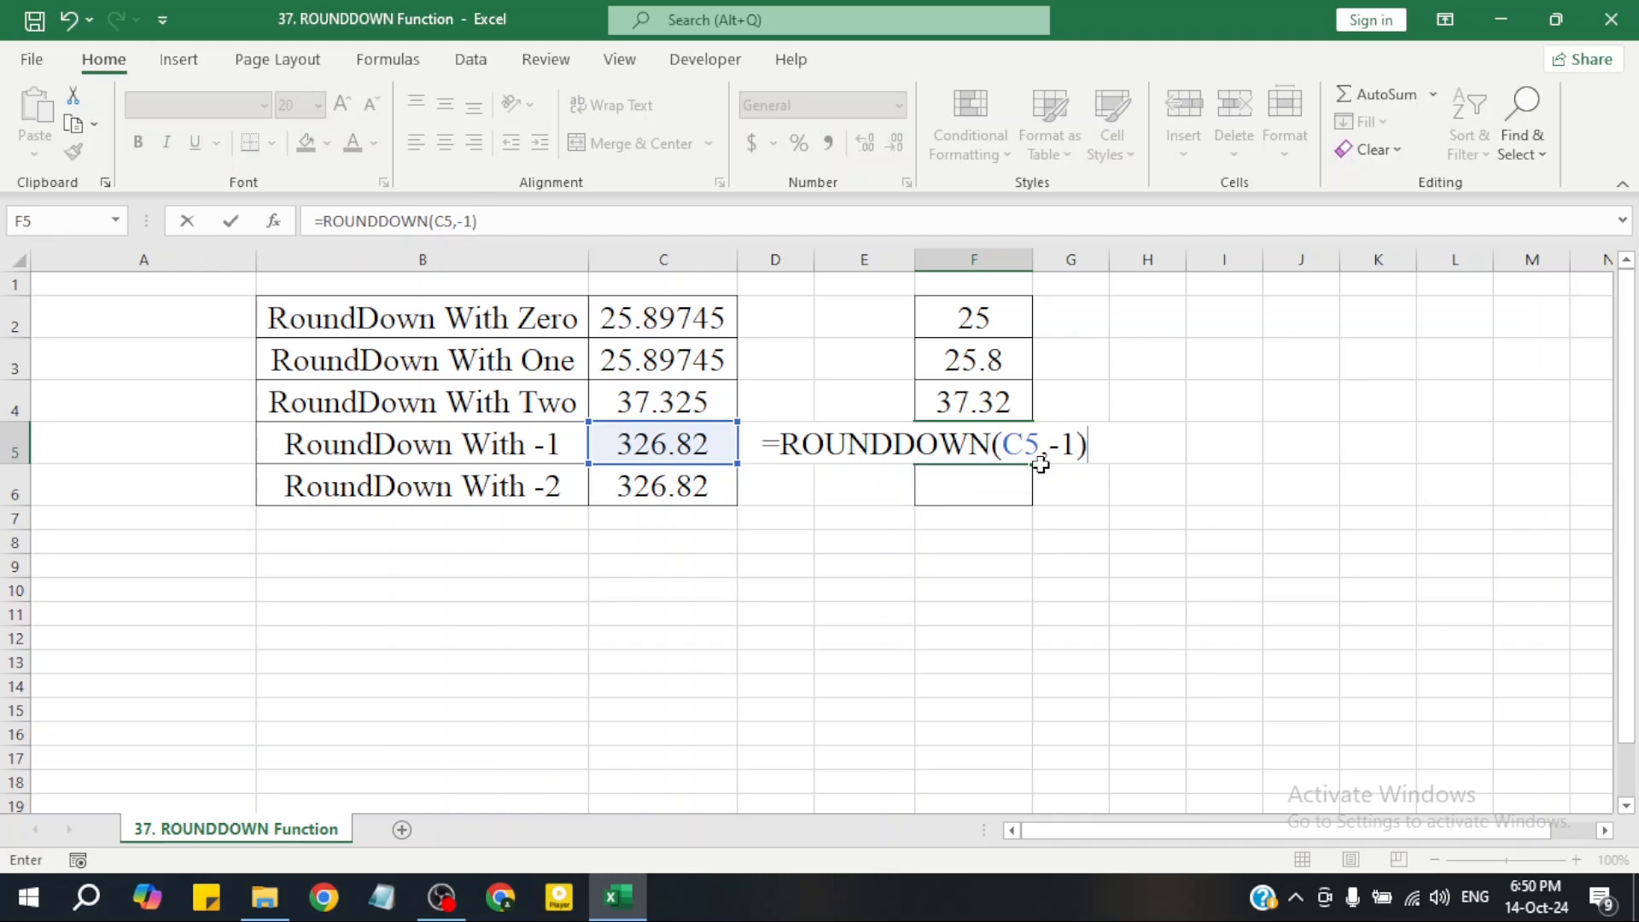
pyautogui.press('Return')
pyautogui.click(1007, 437)
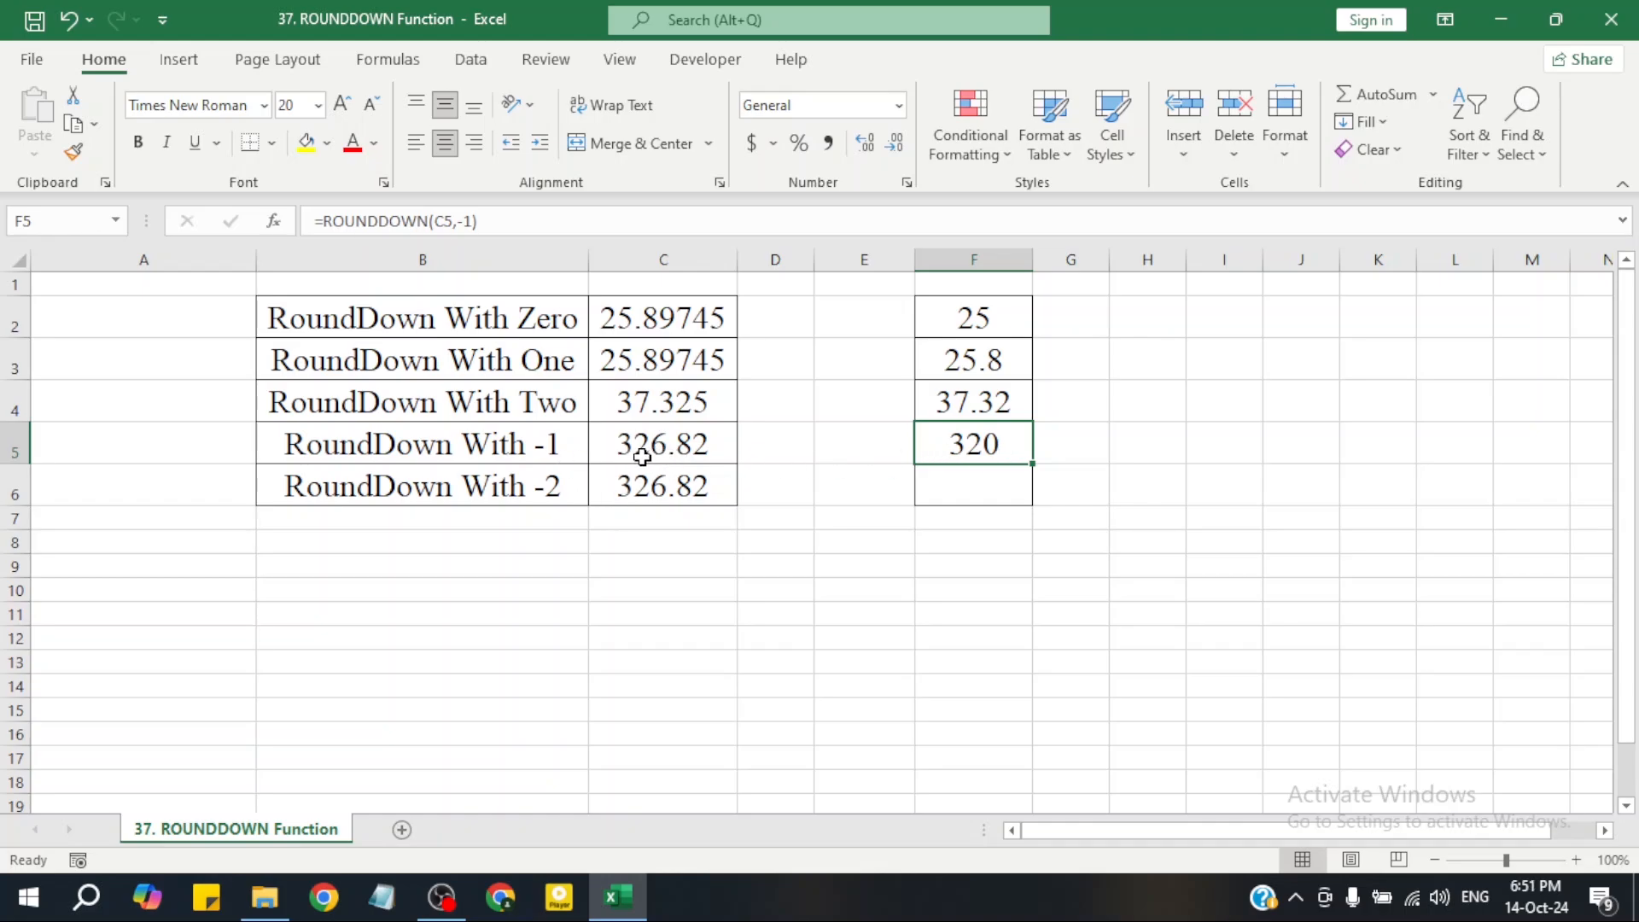
# Step: Enter 320 in cell H5 as a scratch value for illustration, and clear the cell again
pyautogui.click(1144, 446)
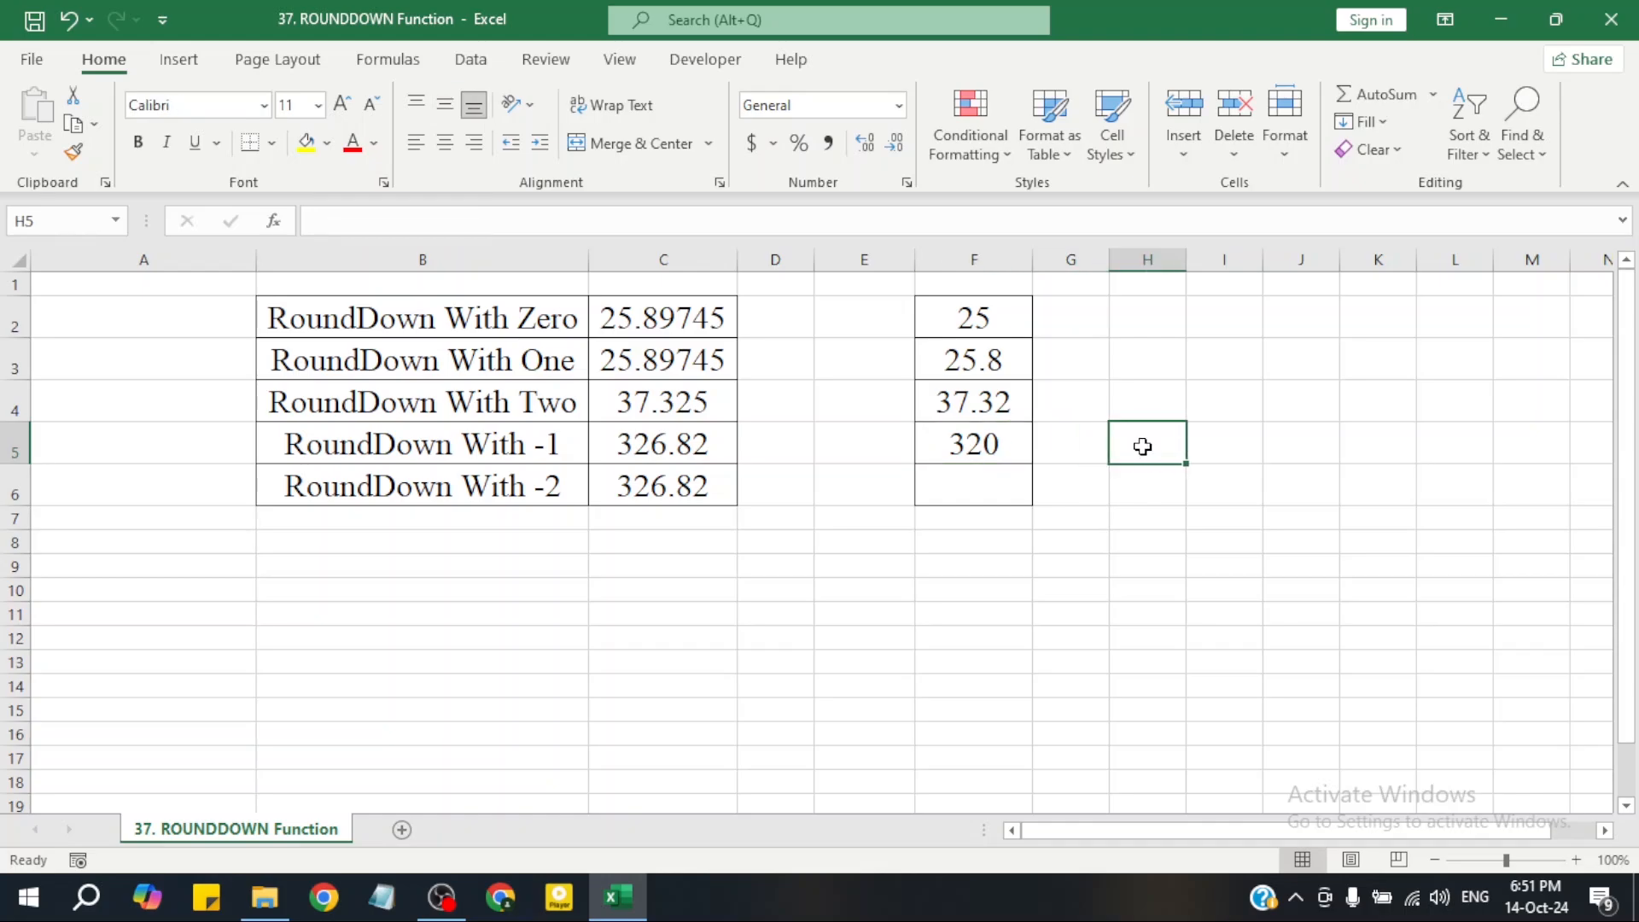
pyautogui.write('320')
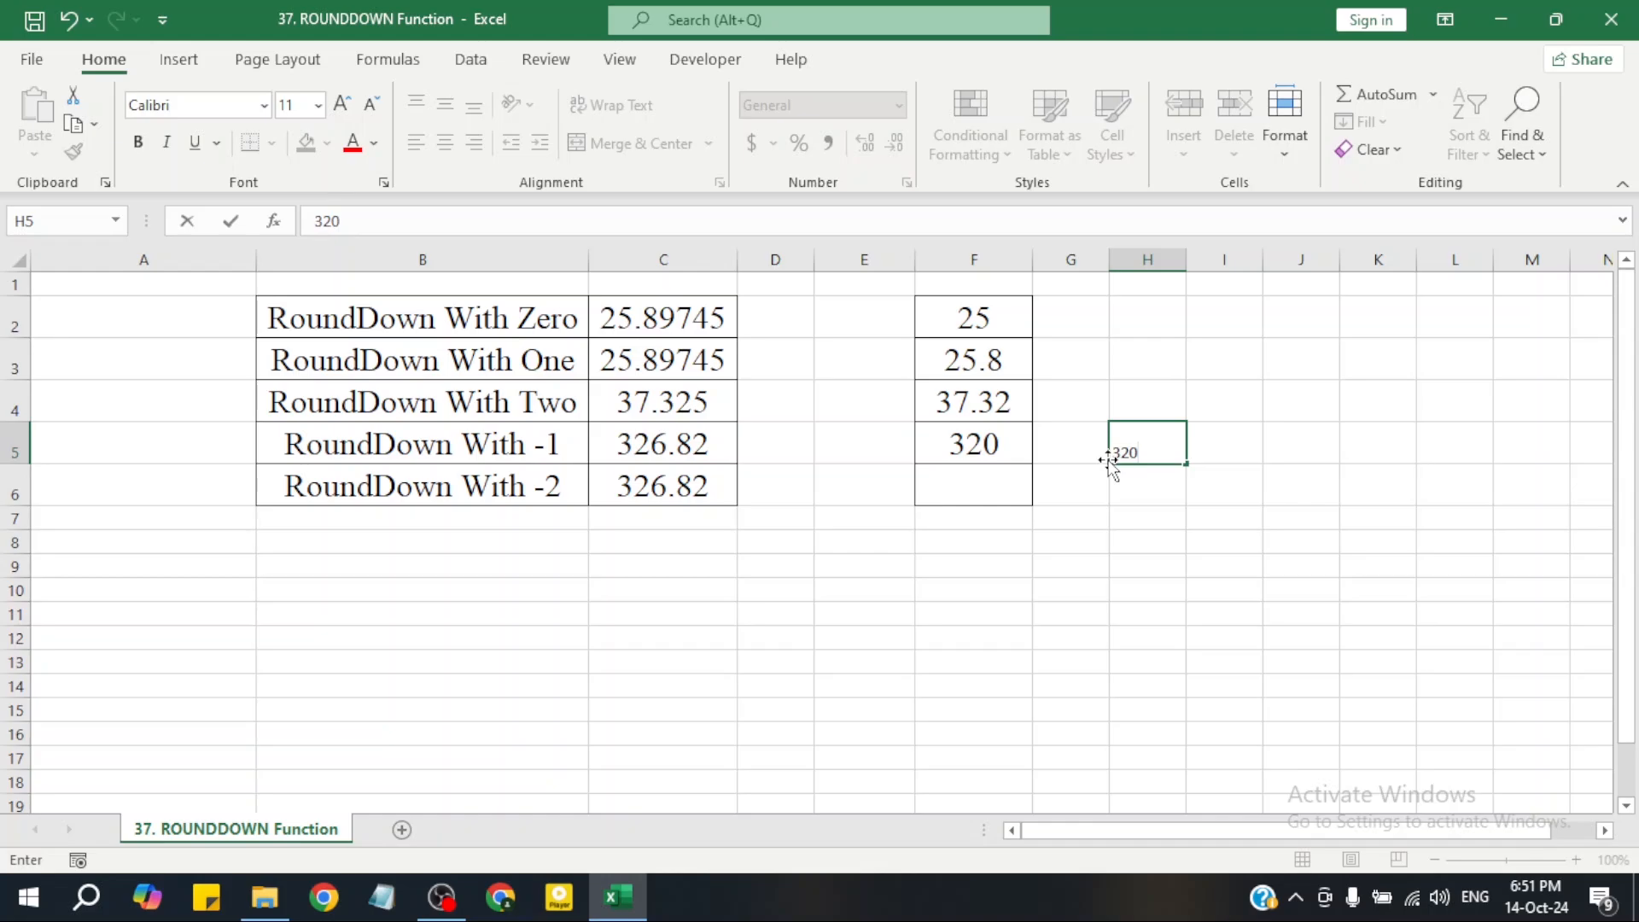
pyautogui.press('Return')
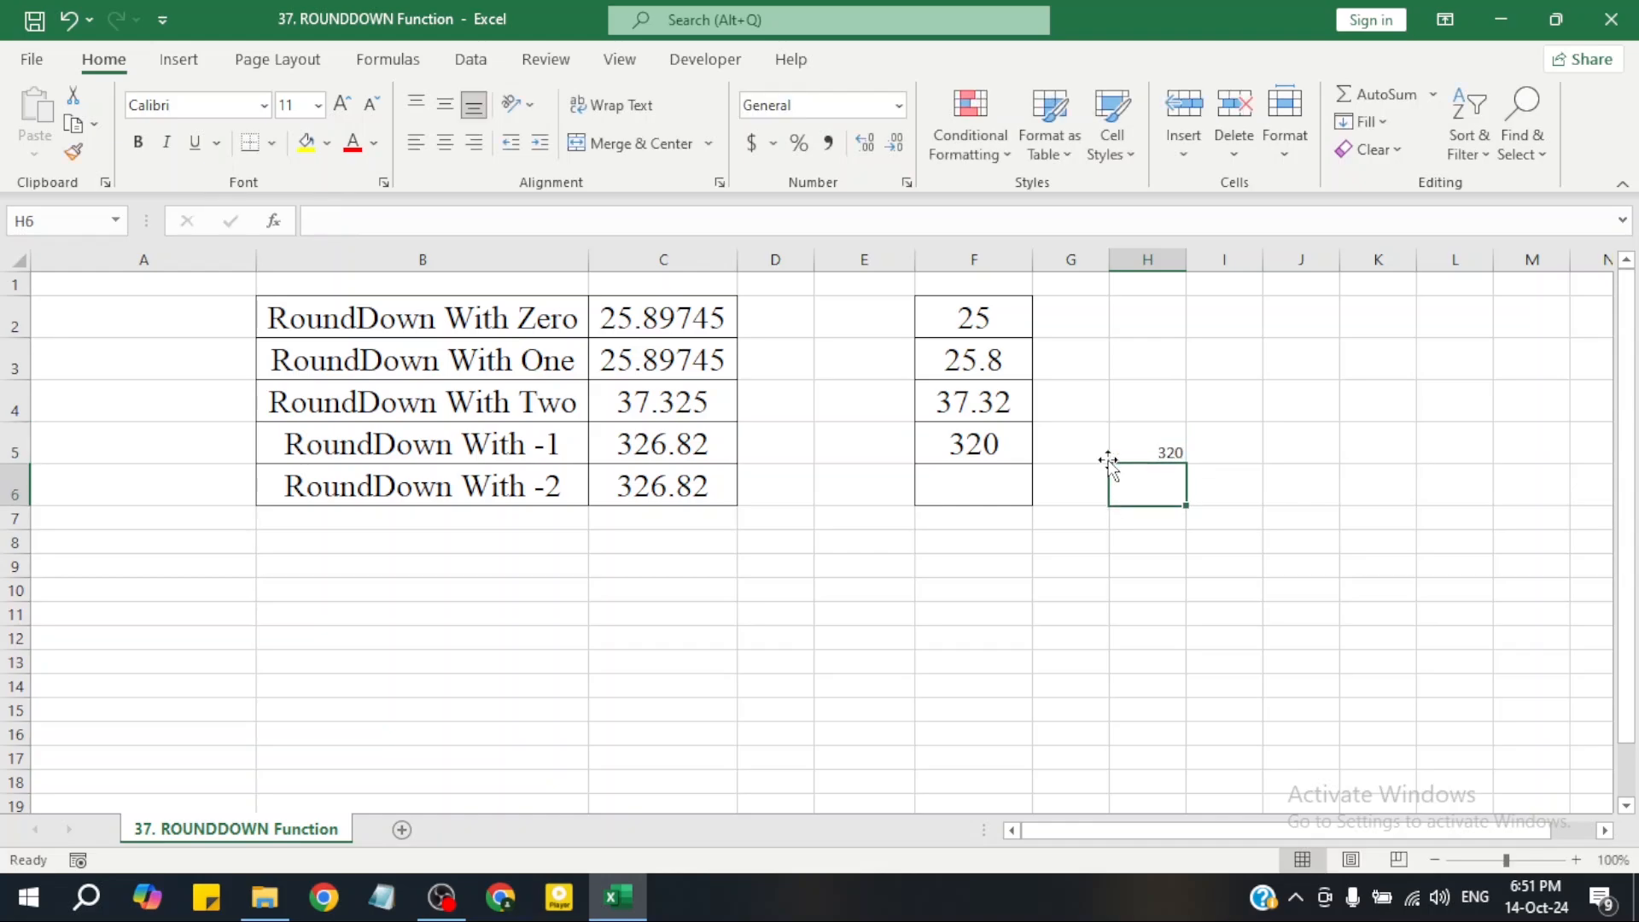
pyautogui.click(1132, 457)
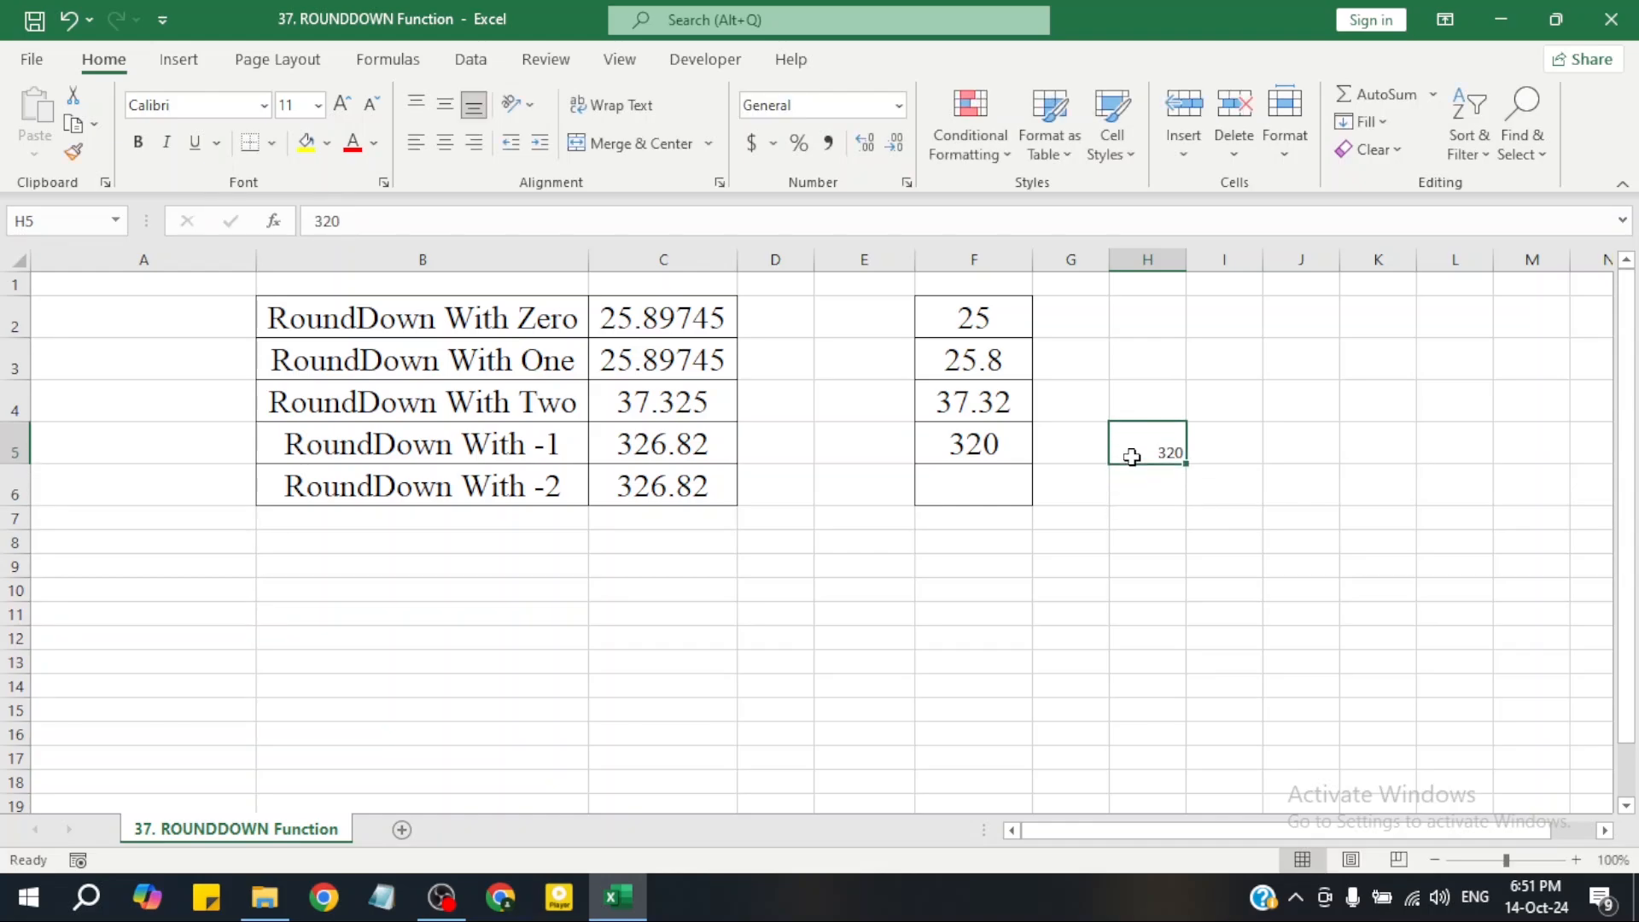
pyautogui.press('Delete')
# Step: Enter =ROUNDDOWN(C6,-2) in cell F6 to round the number down to the nearest hundred, and check the result cell
pyautogui.click(953, 487)
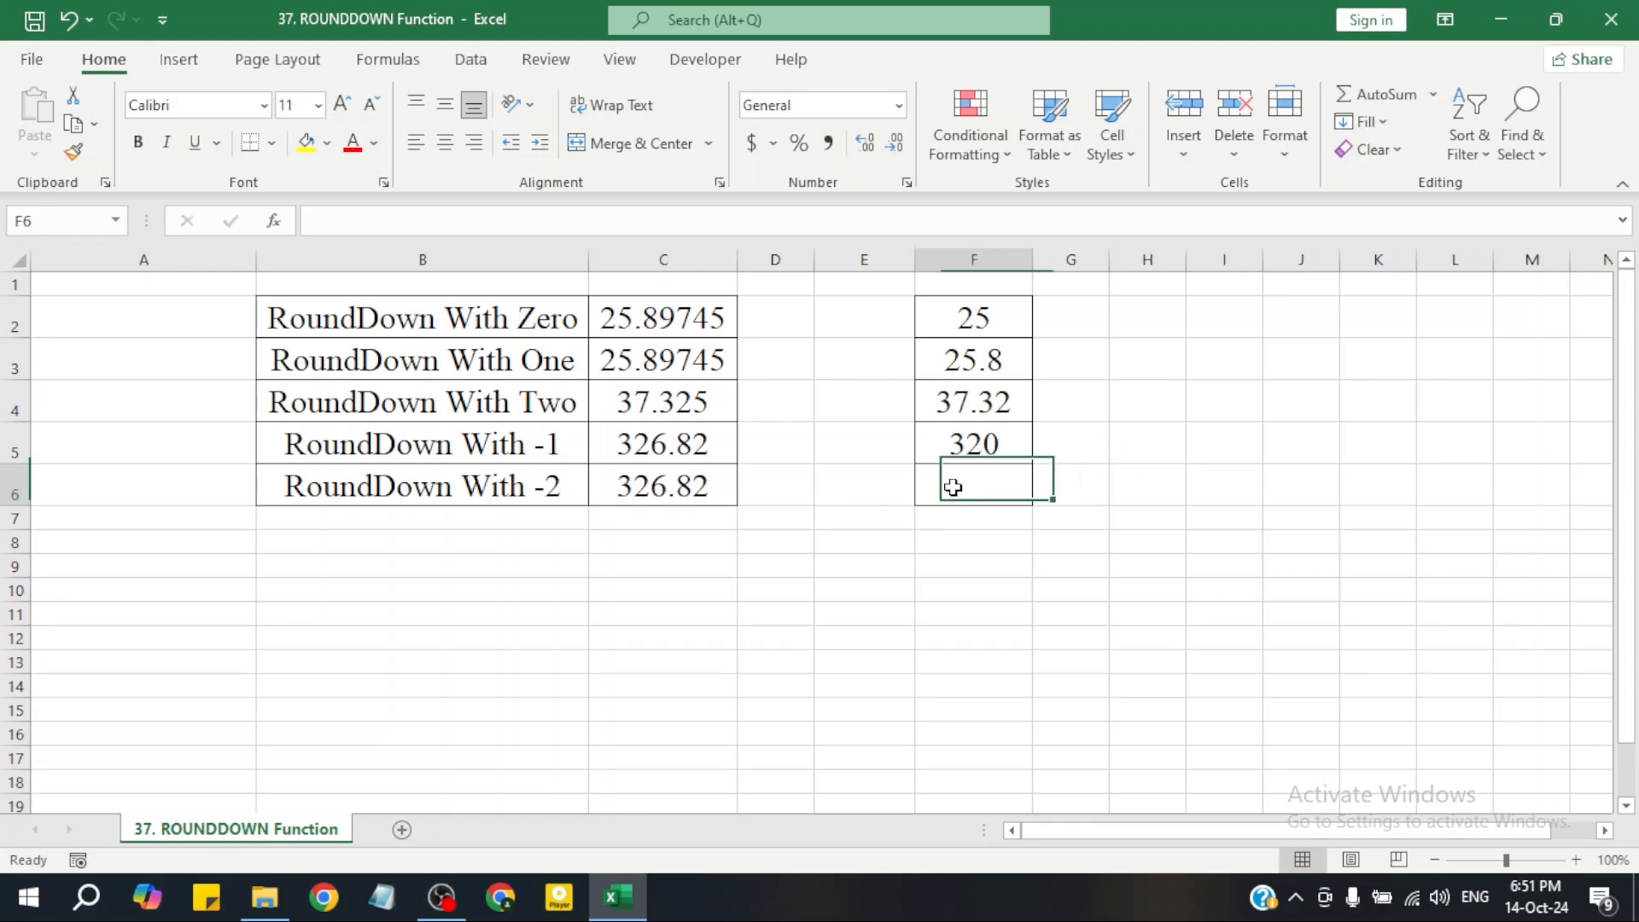
pyautogui.write('=RO')
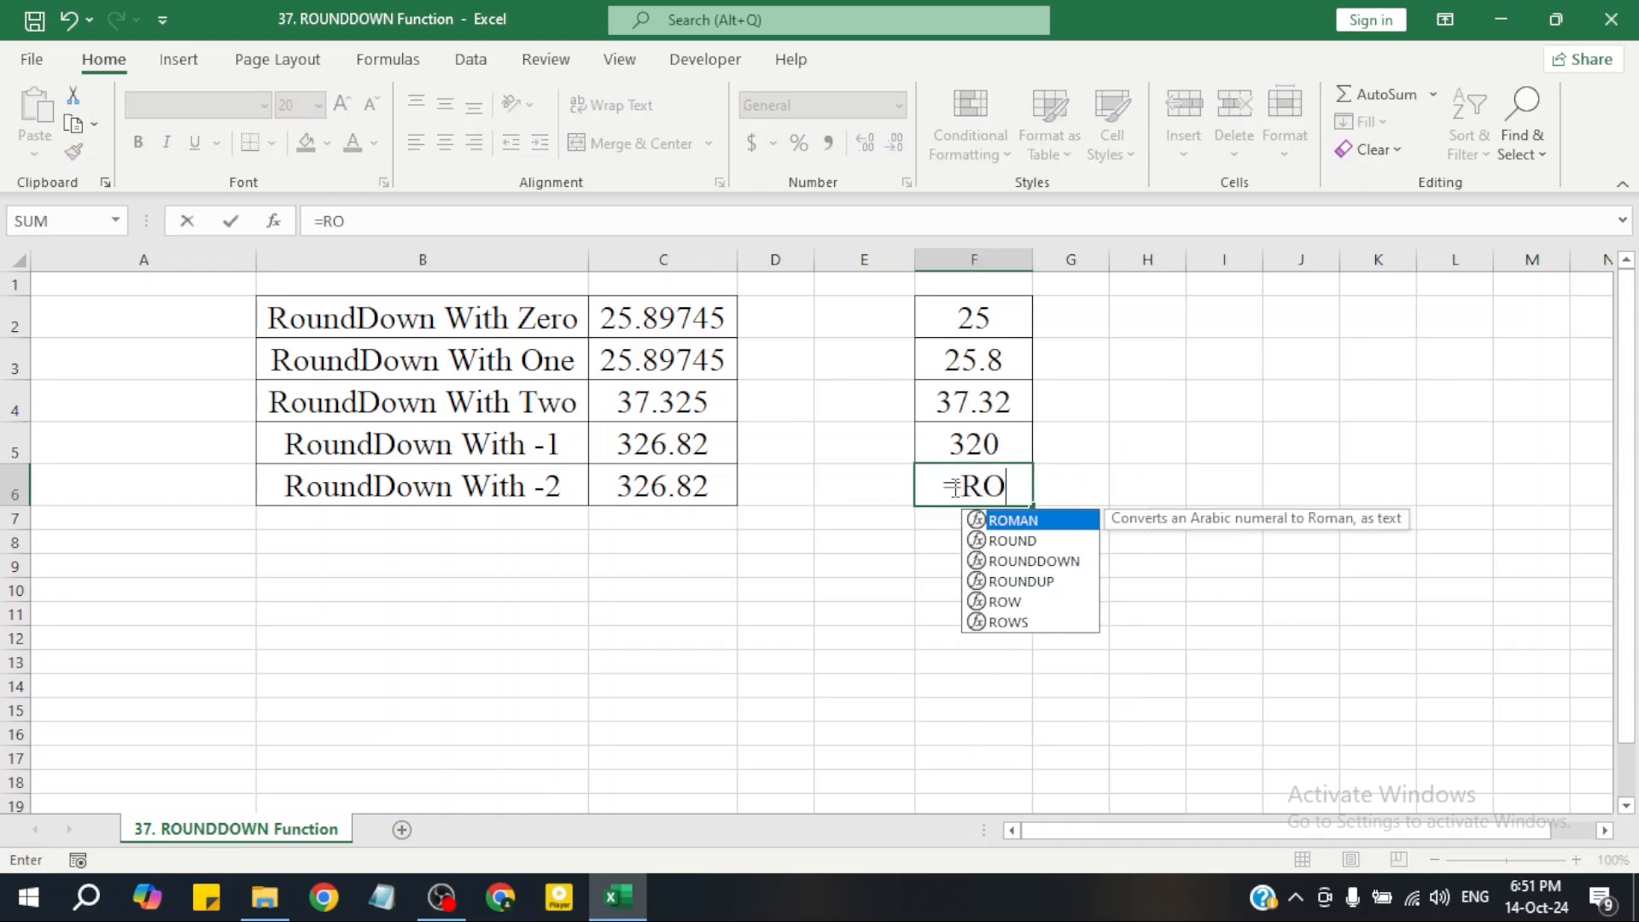
pyautogui.write('UND')
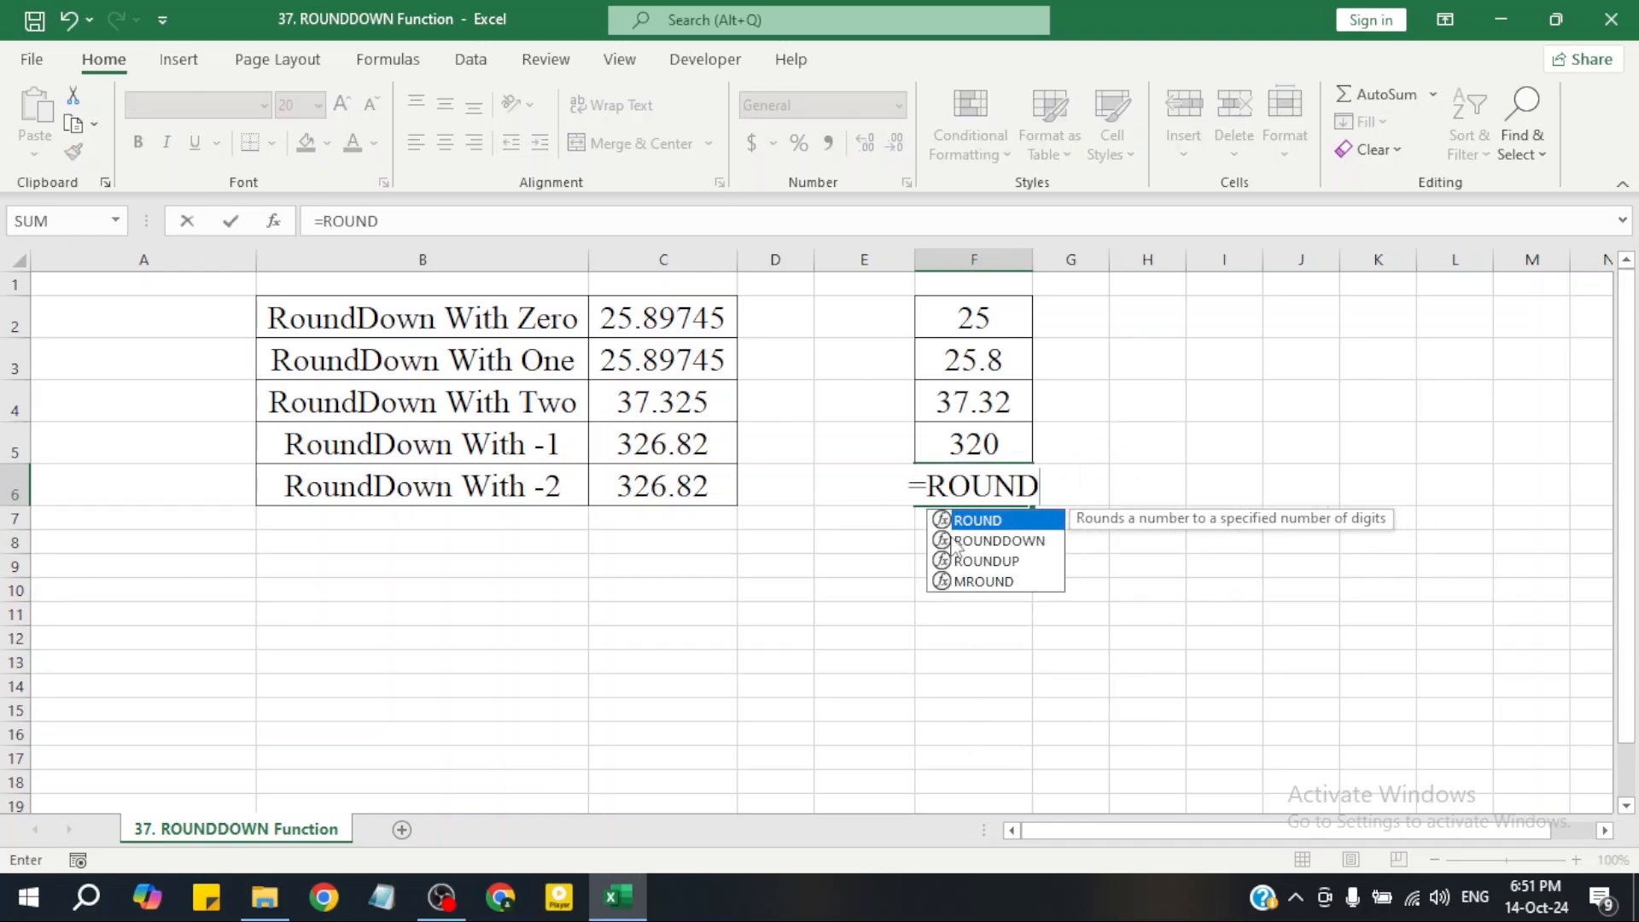
pyautogui.doubleClick(956, 541)
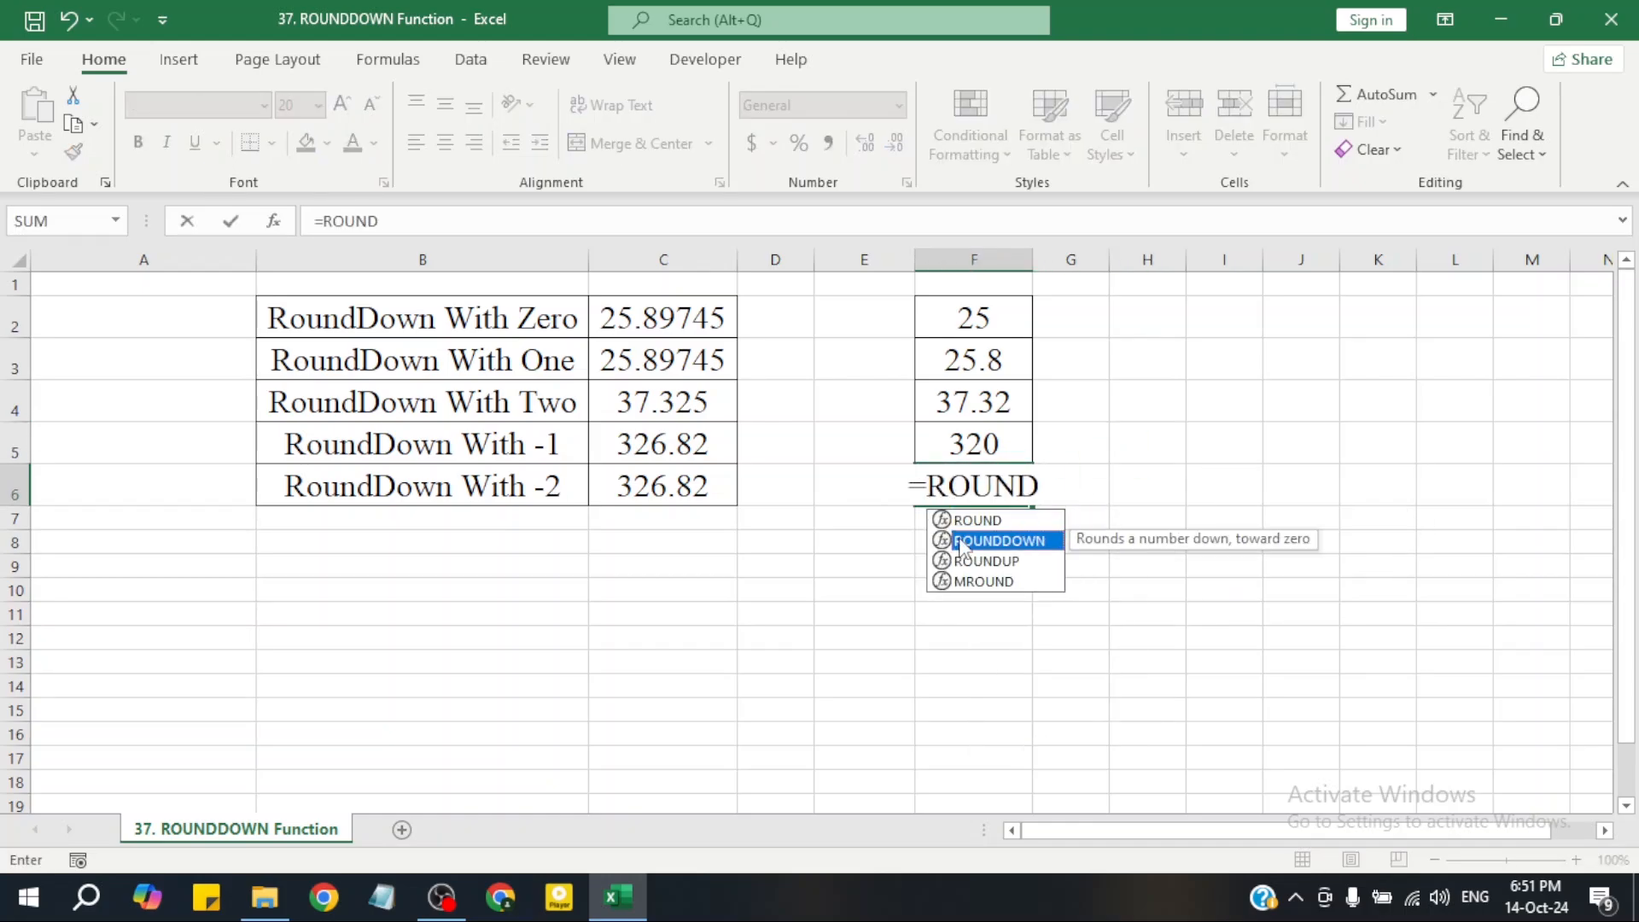
pyautogui.click(666, 478)
pyautogui.write(',')
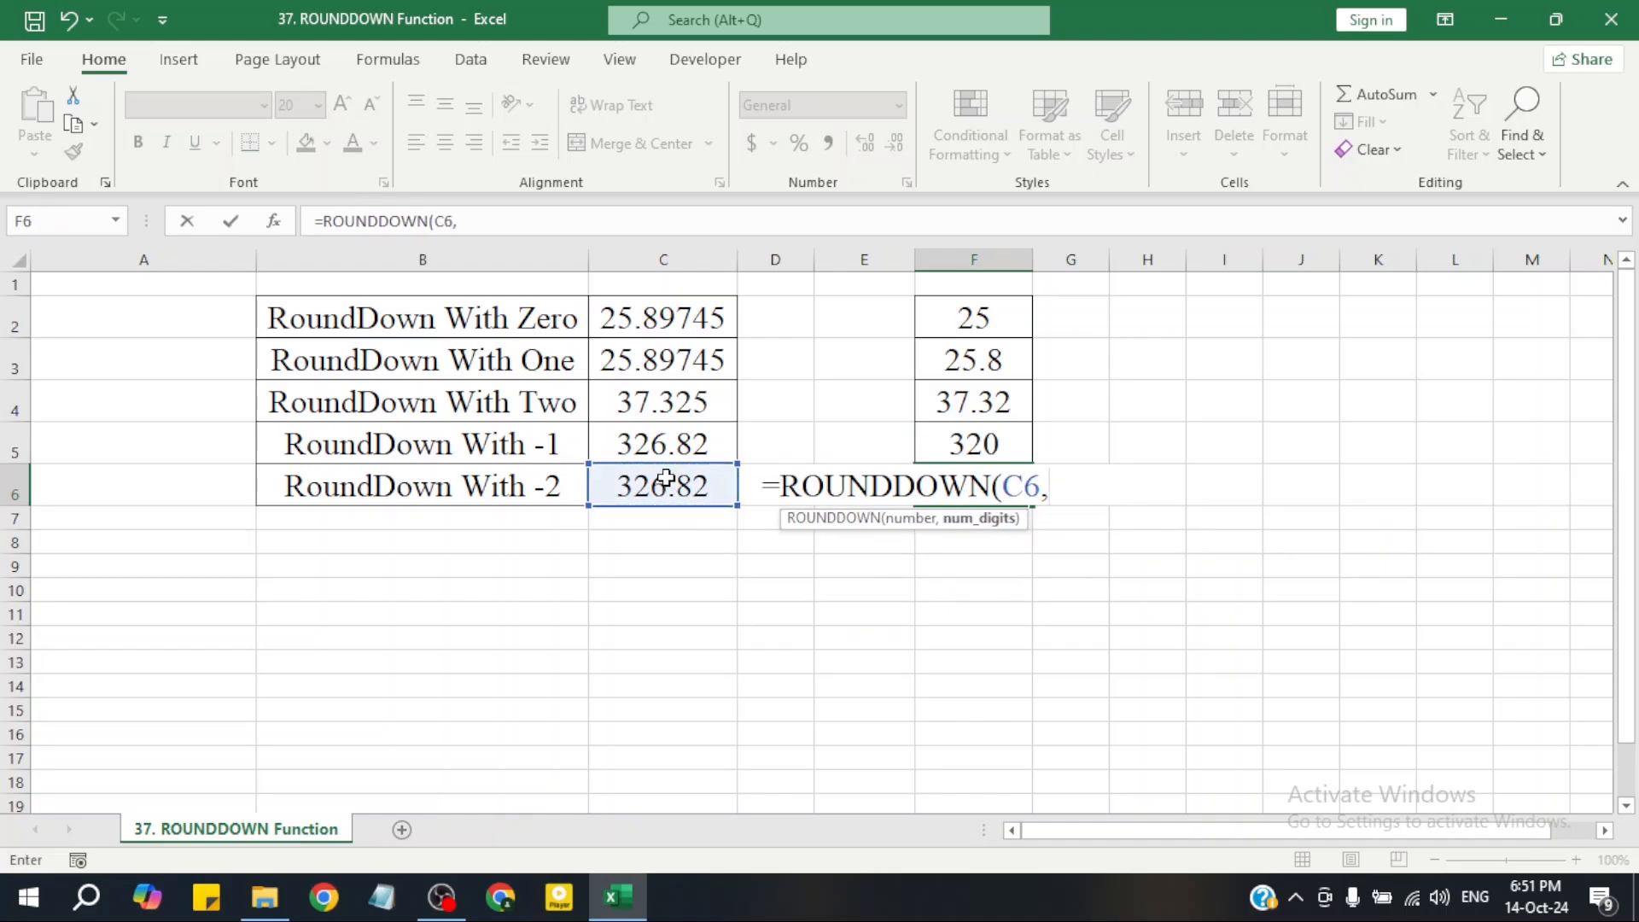
pyautogui.write('-2)')
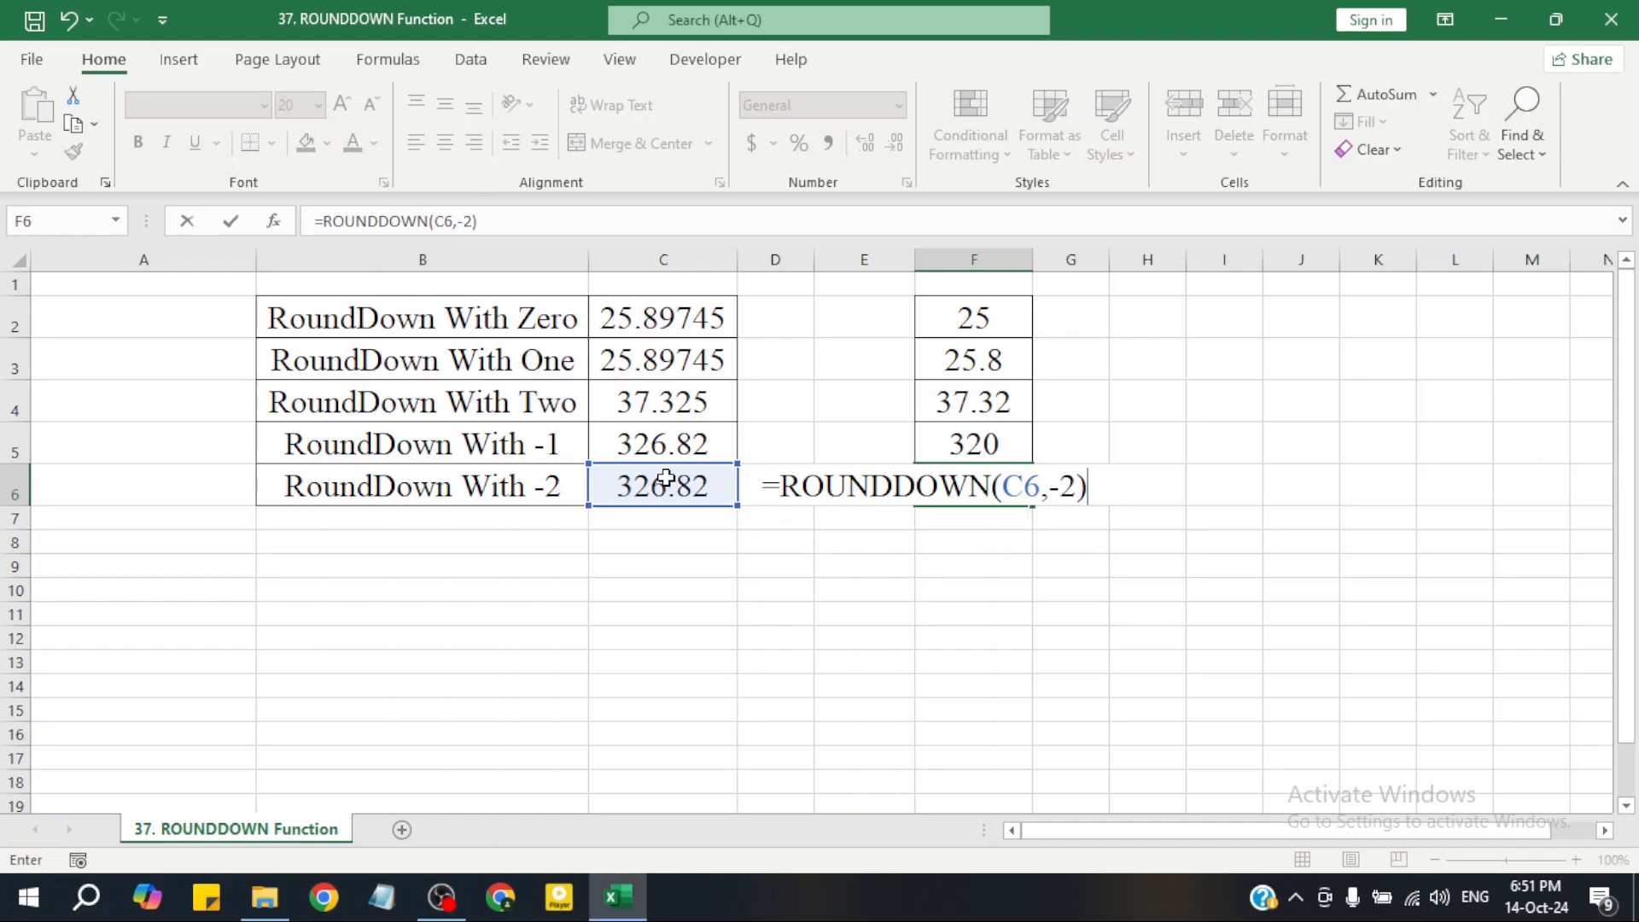
pyautogui.press('Return')
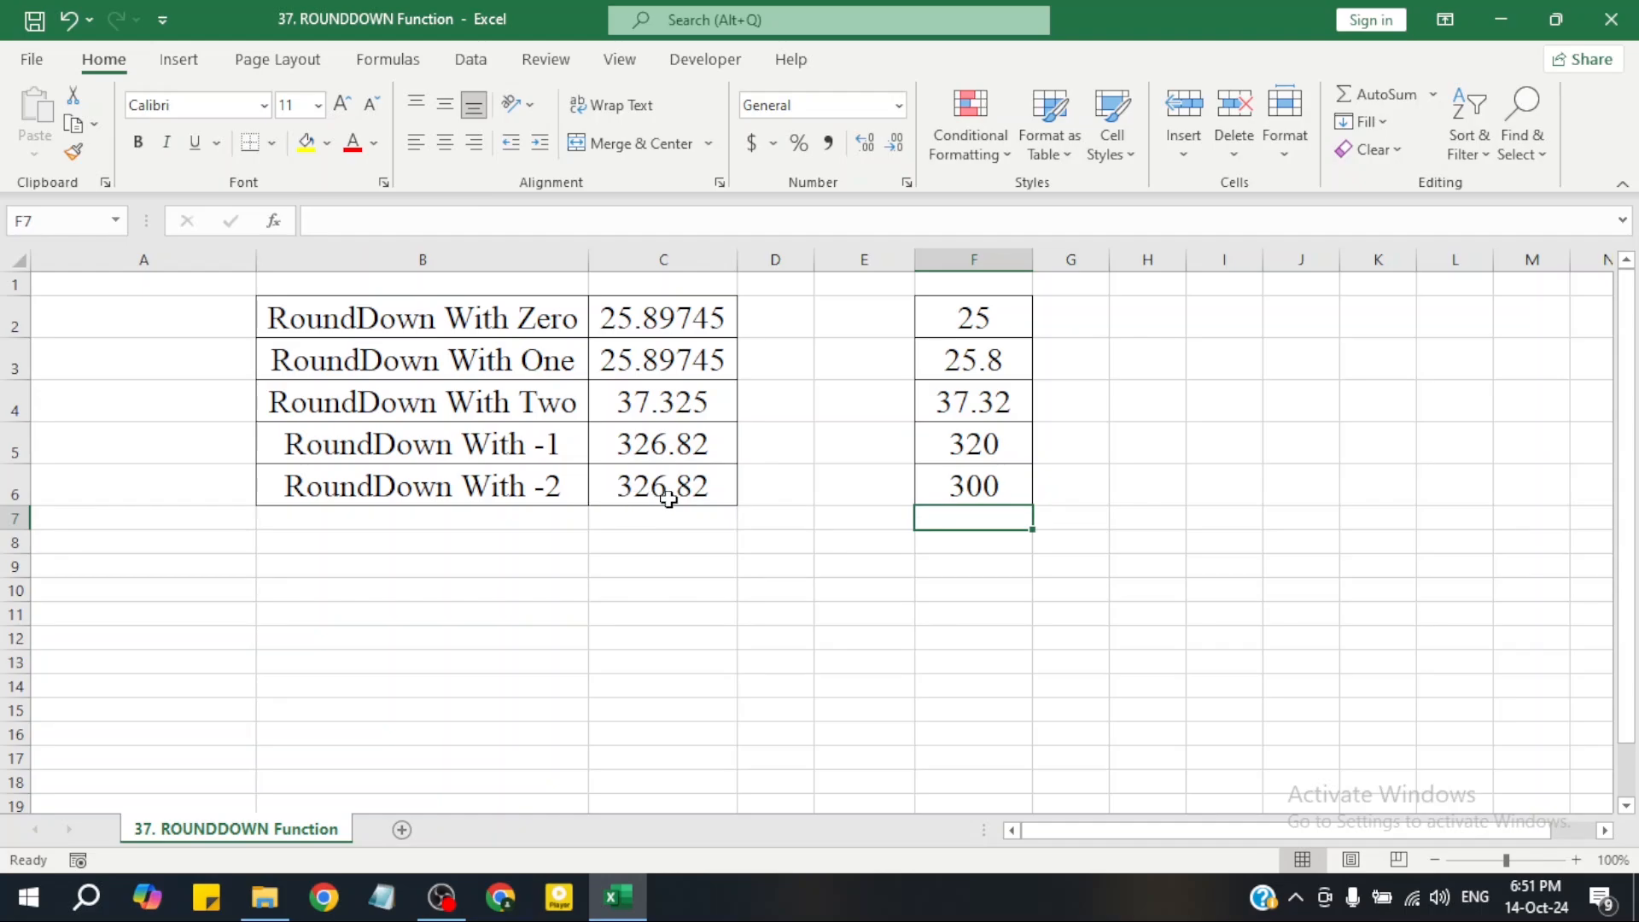
pyautogui.click(978, 484)
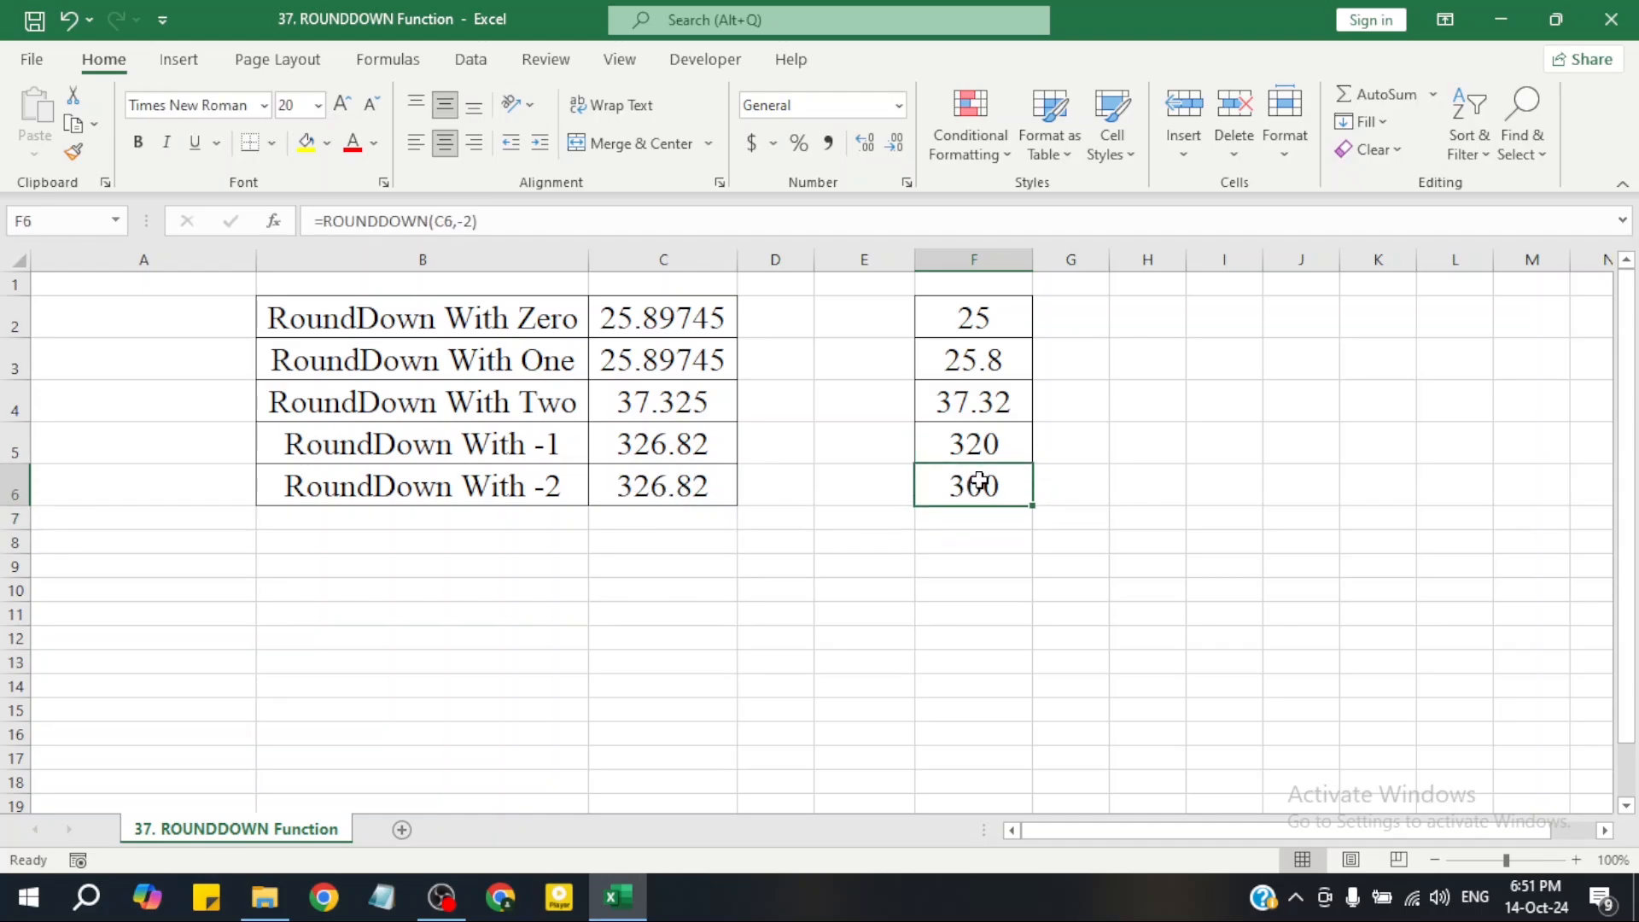
# Step: Compare the original numbers in C2:C6 with the rounded-down results in F2:F6
pyautogui.click(953, 315)
pyautogui.moveTo(953, 315); pyautogui.dragTo(944, 487)
pyautogui.click(878, 516)
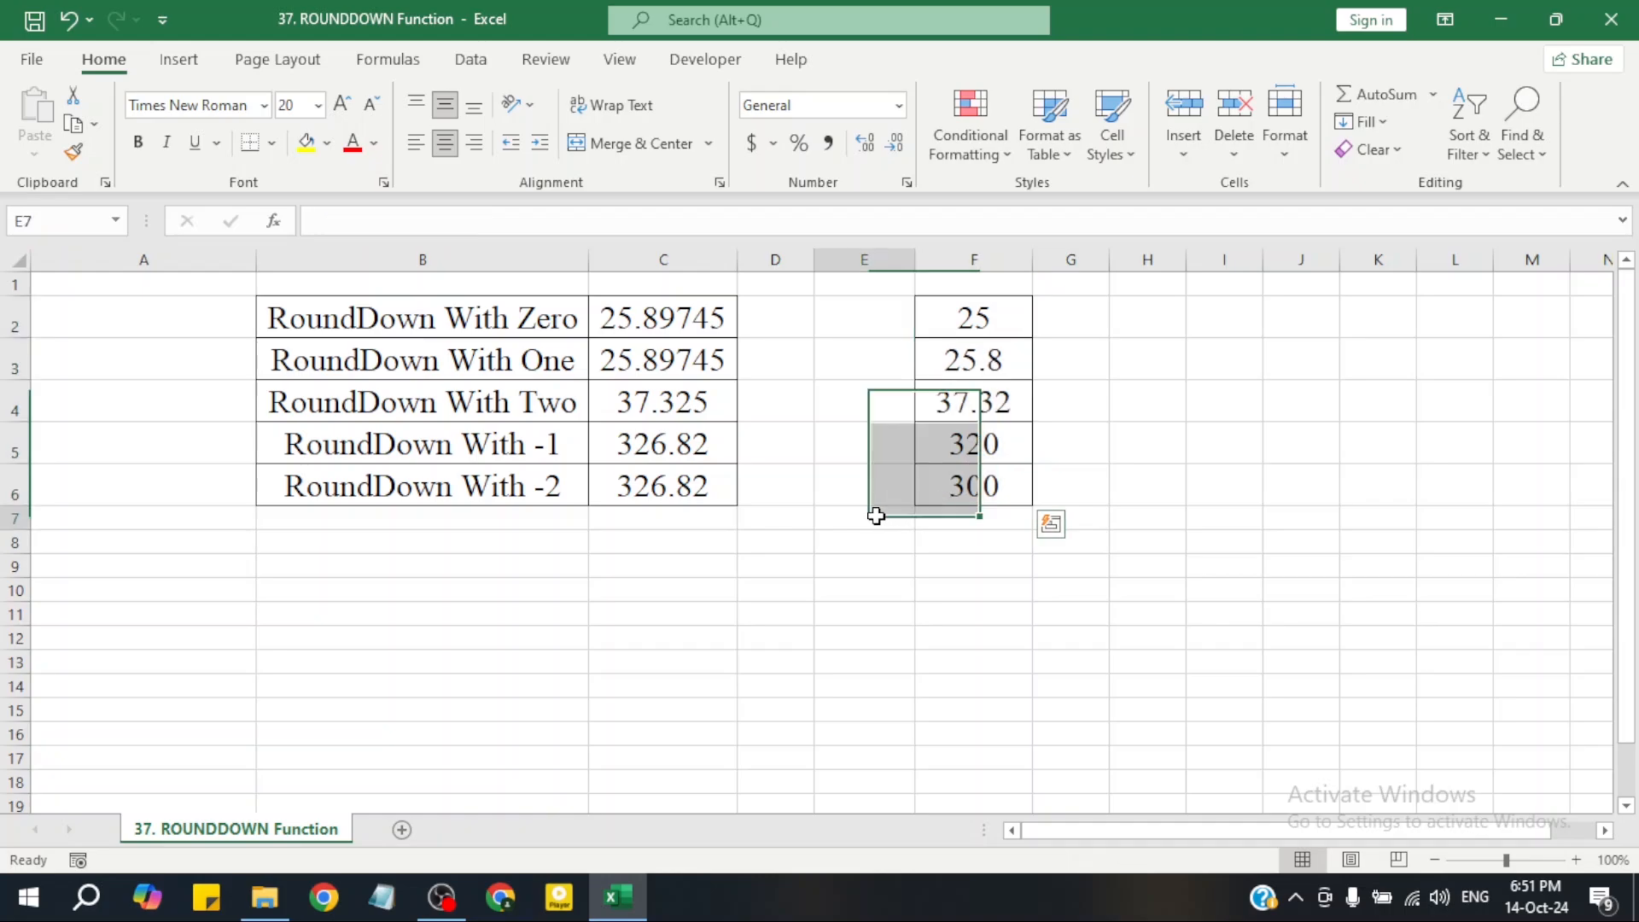
pyautogui.moveTo(667, 328); pyautogui.dragTo(667, 491)
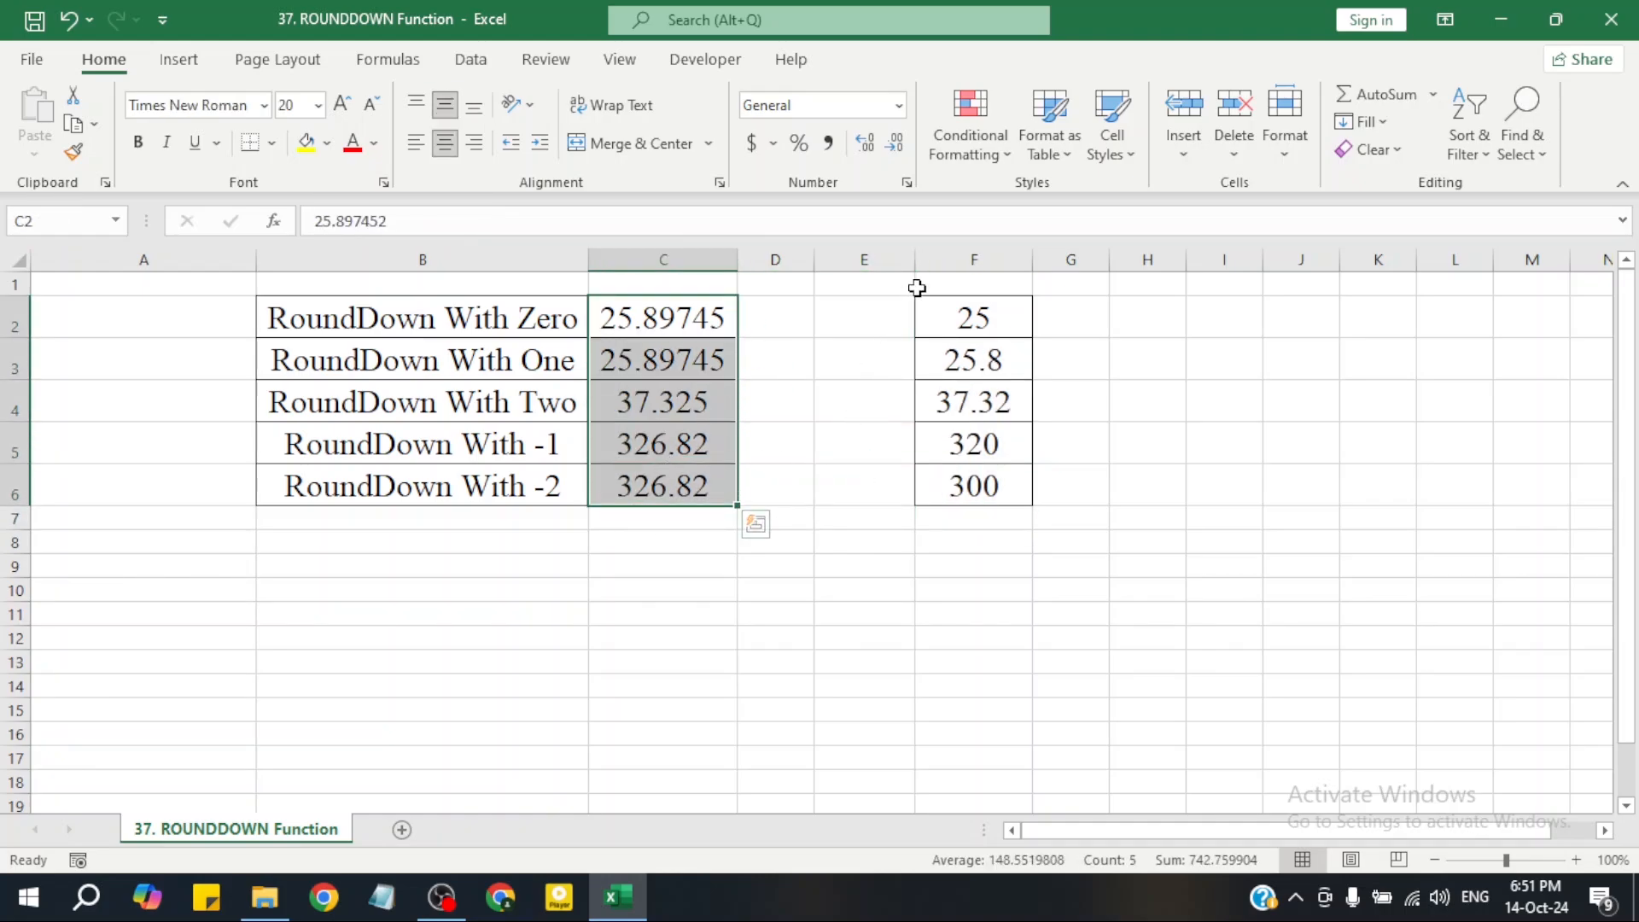
pyautogui.click(882, 362)
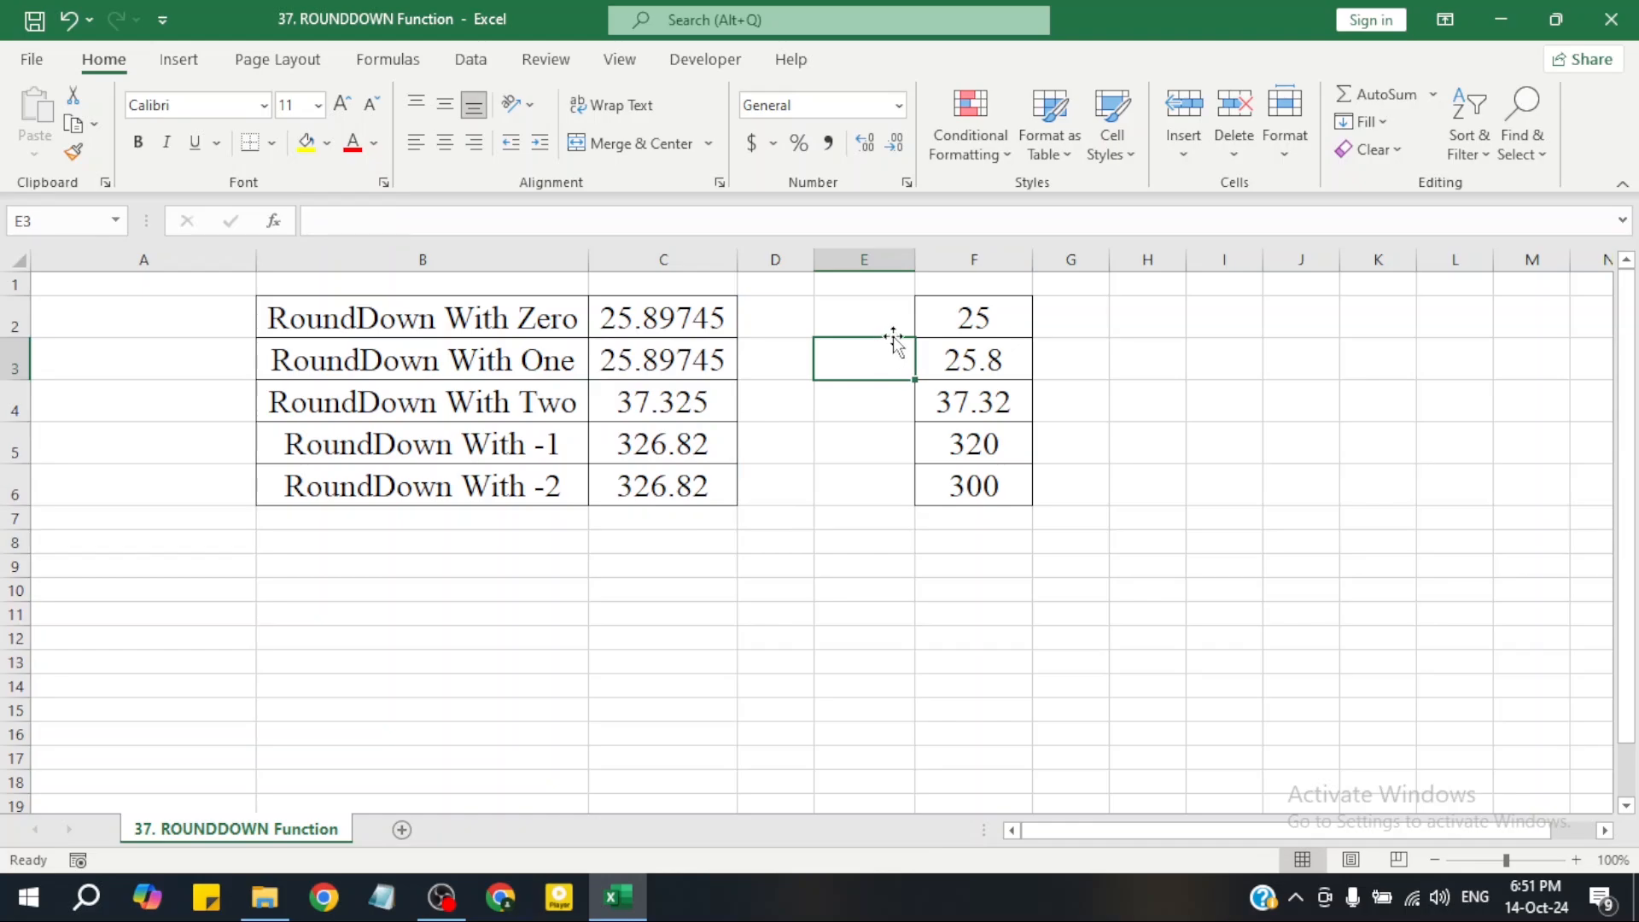
pyautogui.moveTo(965, 320); pyautogui.dragTo(963, 512)
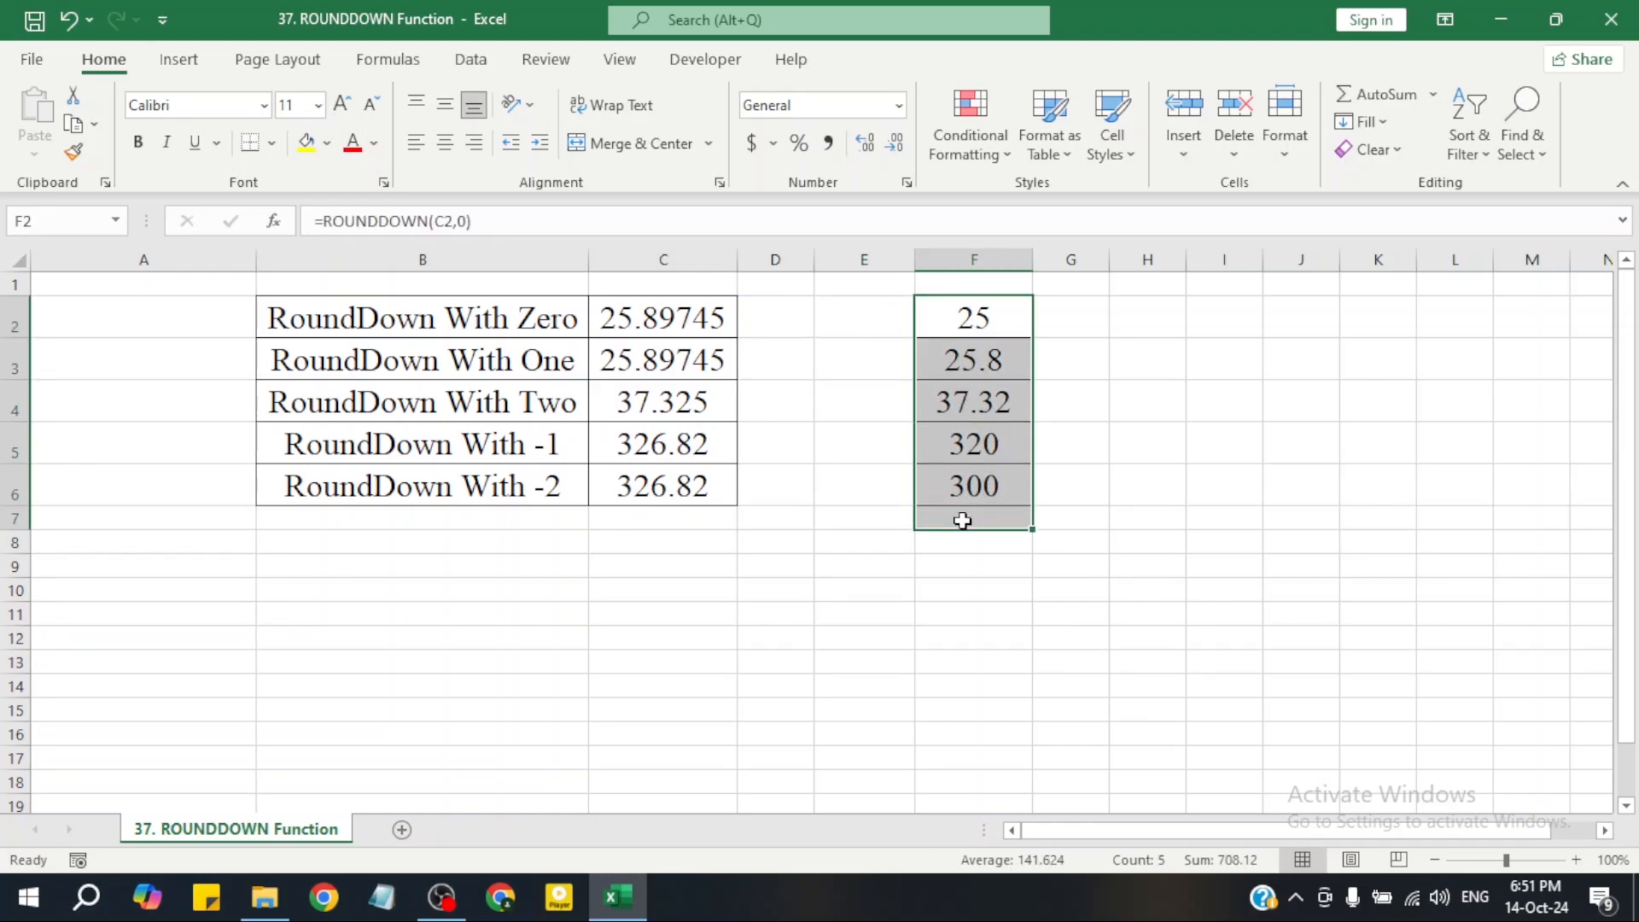
pyautogui.click(799, 566)
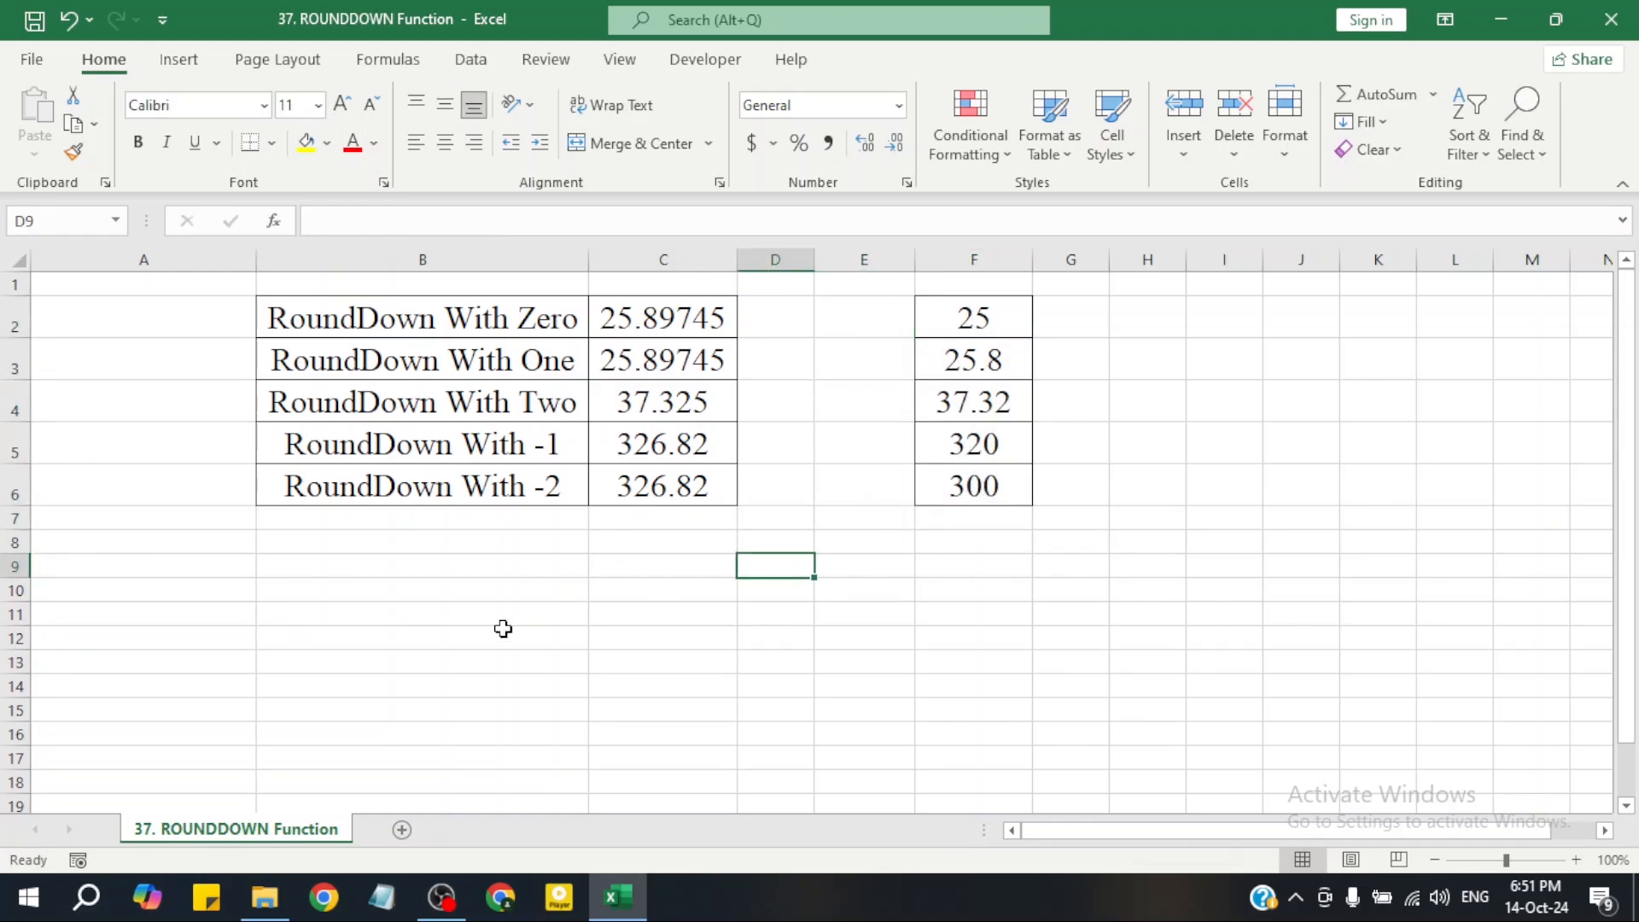